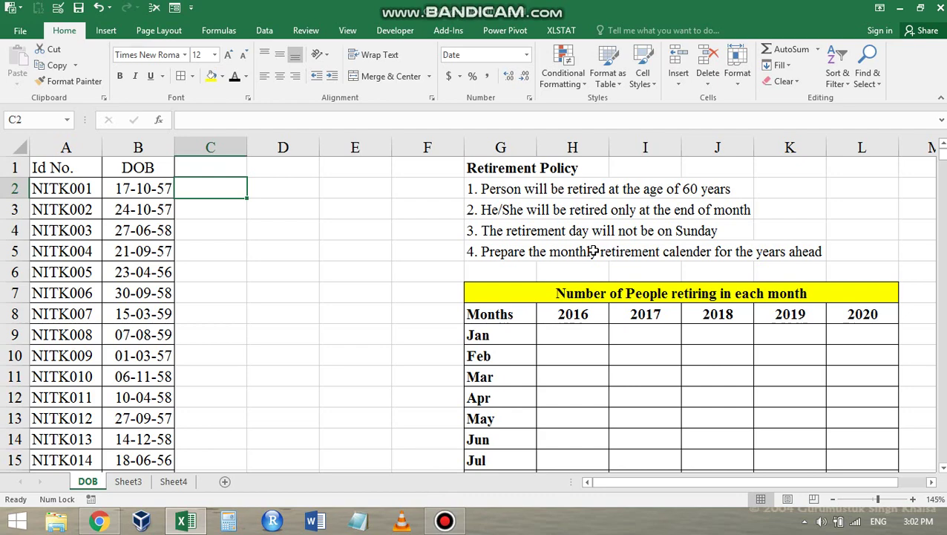
Step: Browse the Id No. and DOB data down to row 501 and back to B2
key("Left")
key("Left")
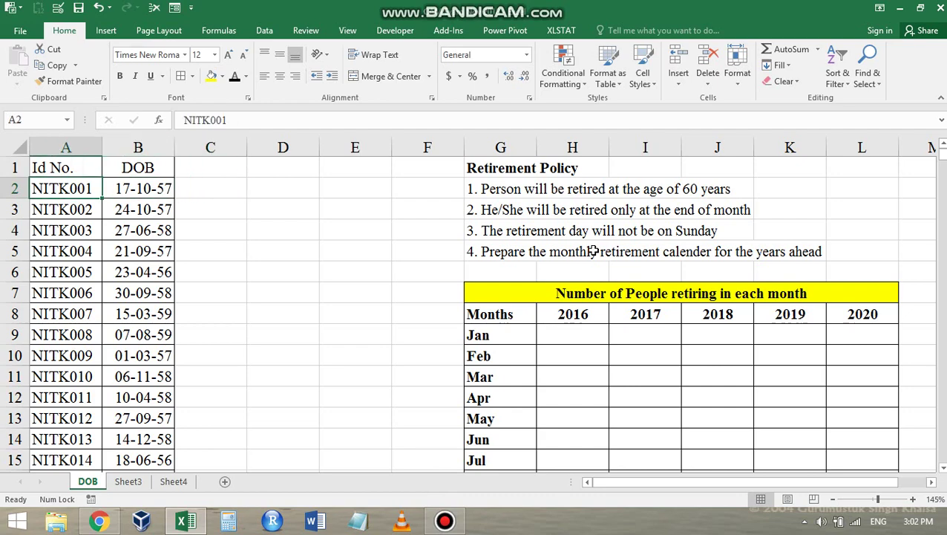
key("ctrl+Down")
key("Down")
key("Up")
key("ctrl+Up")
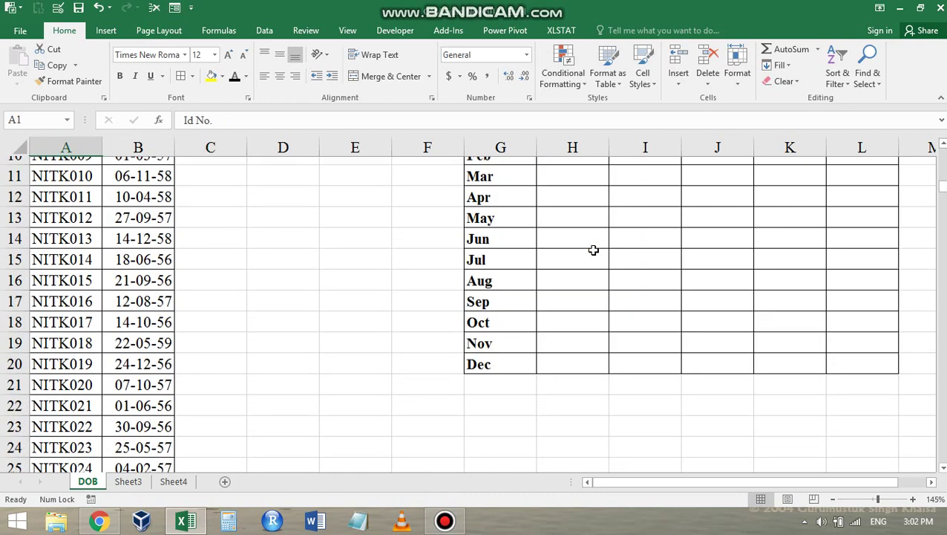
key("Down")
key("Right")
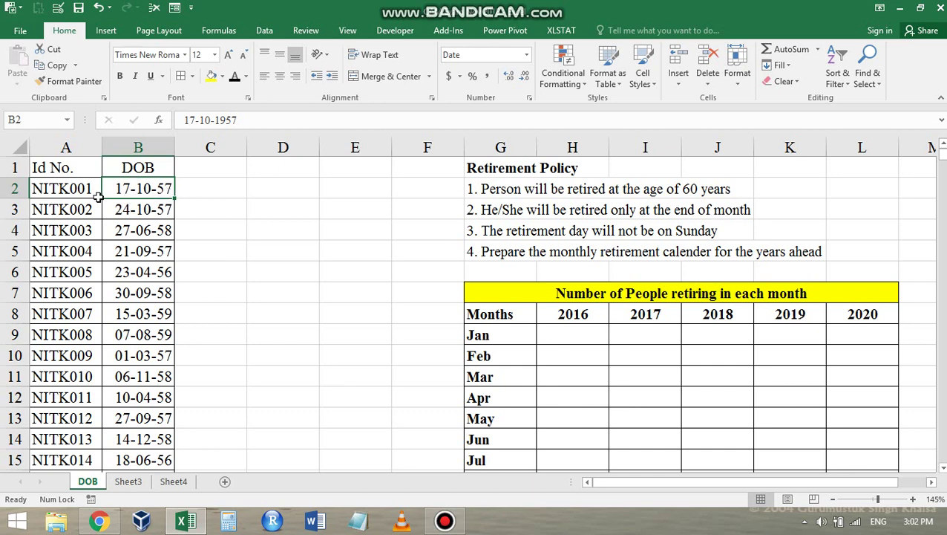
Step: Look through the YouTube MS-Excel playlist, then return to the workbook
left_click(216, 192)
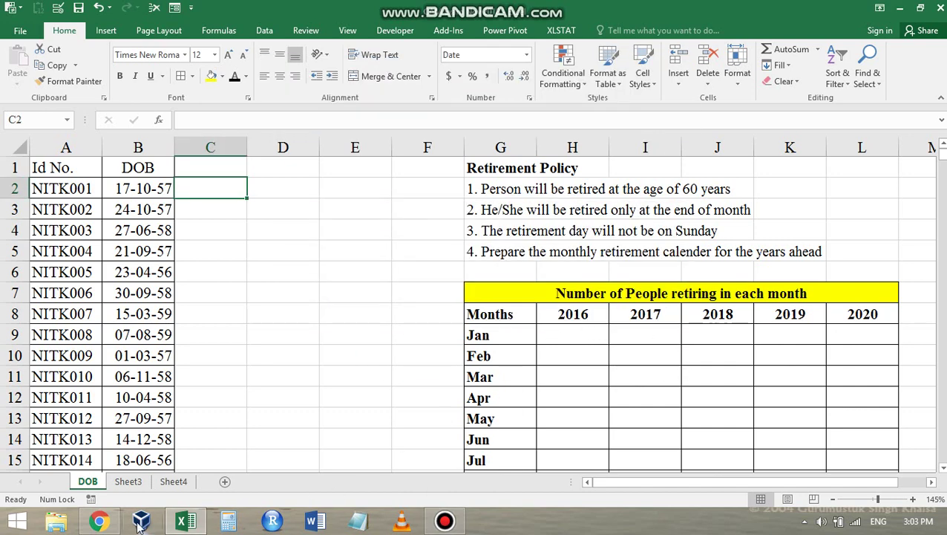
left_click(99, 520)
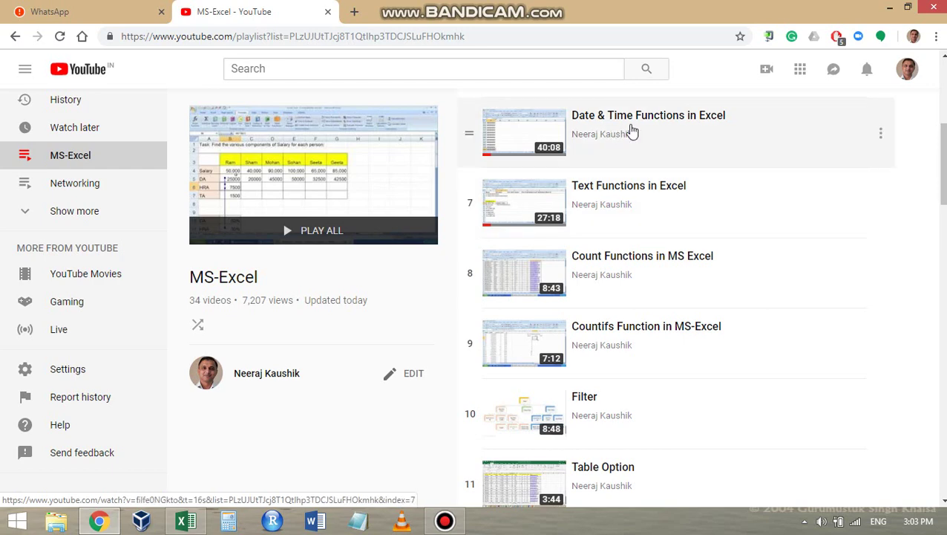
scroll(634, 215, "down", 2)
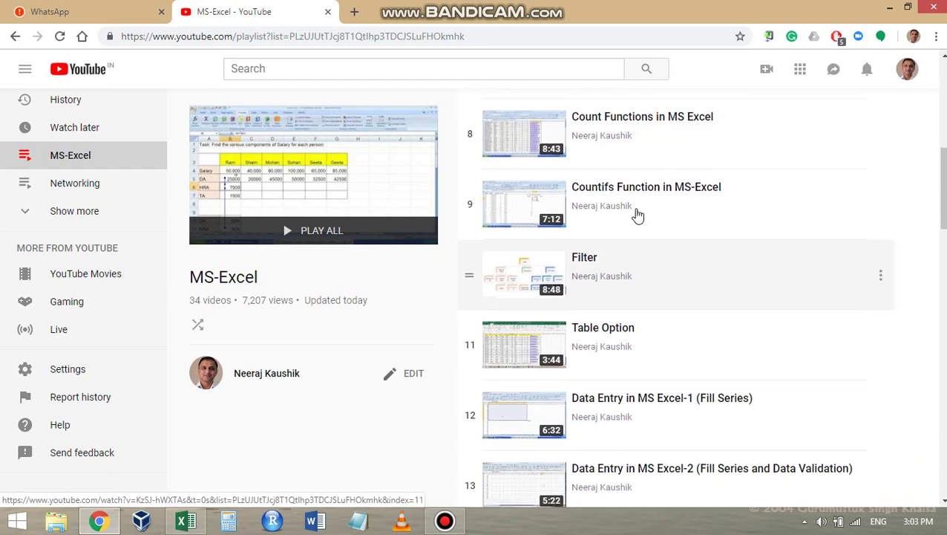
scroll(631, 230, "down", 3)
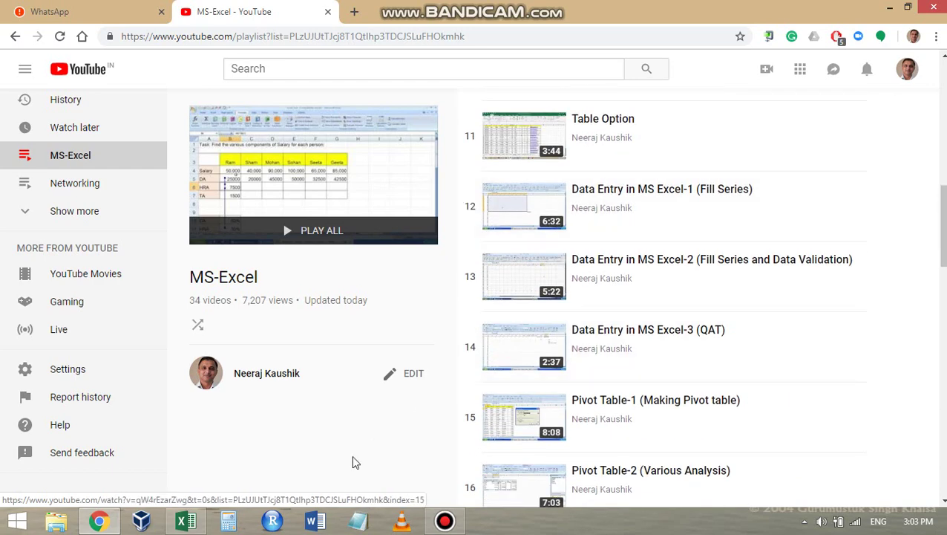
left_click(185, 520)
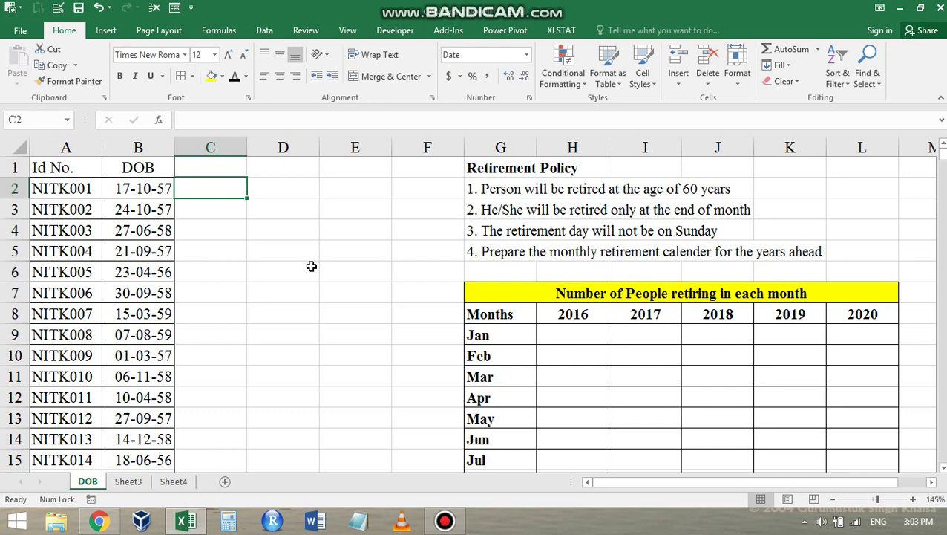
Step: Show B2's date as a plain serial number, then restore the short date format
key("Left")
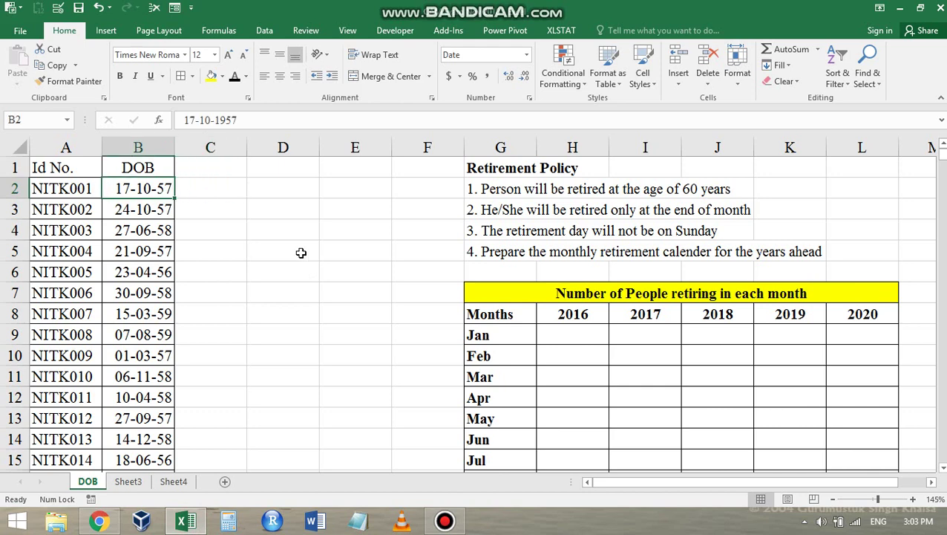
left_click(526, 54)
left_click(484, 93)
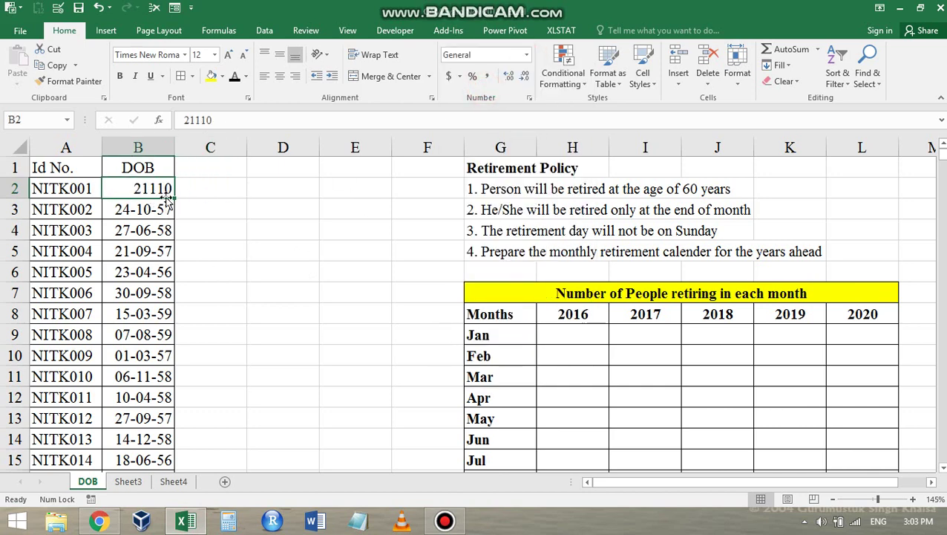
left_click(527, 54)
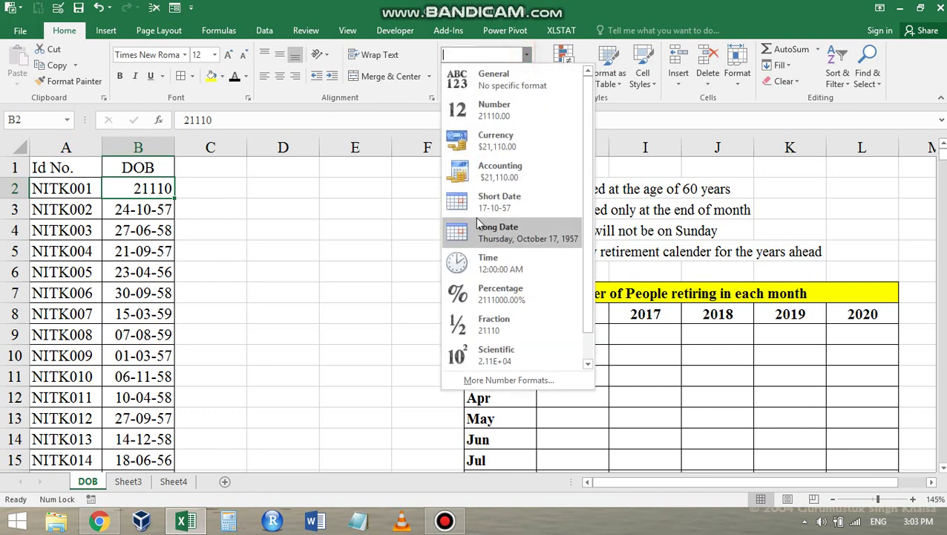
left_click(491, 208)
Step: Try a trial =DAY(B2) formula in C2 as a plain number, then clear it
left_click(217, 189)
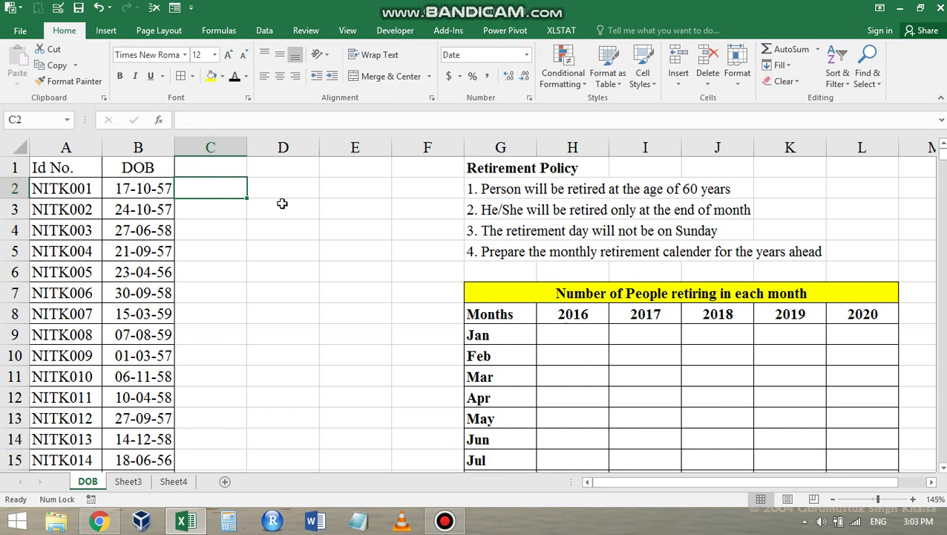
key("Up")
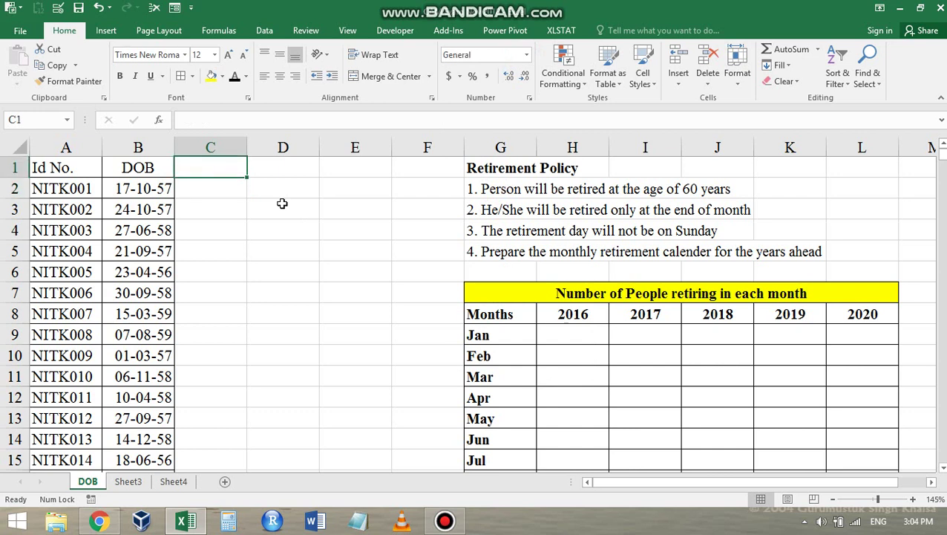
key("Down")
type("=")
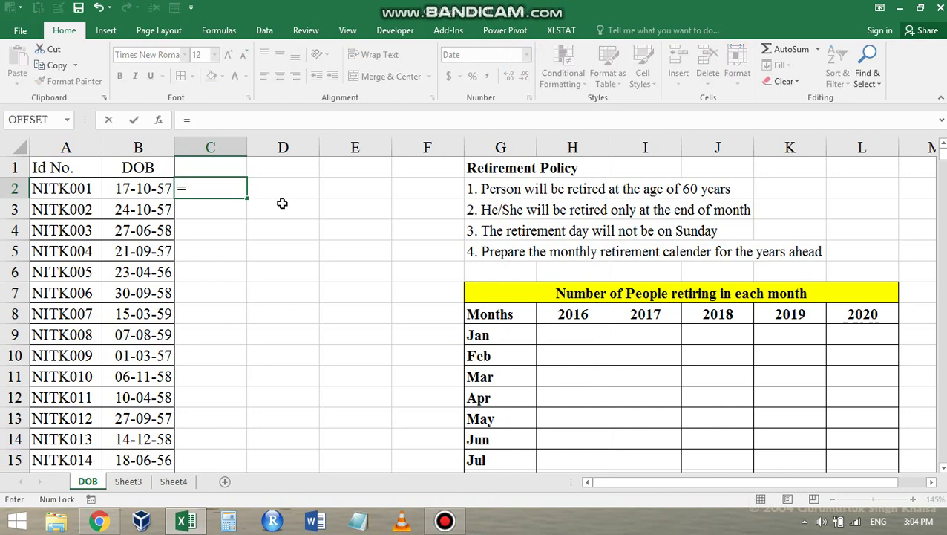
type("day(")
key("Left")
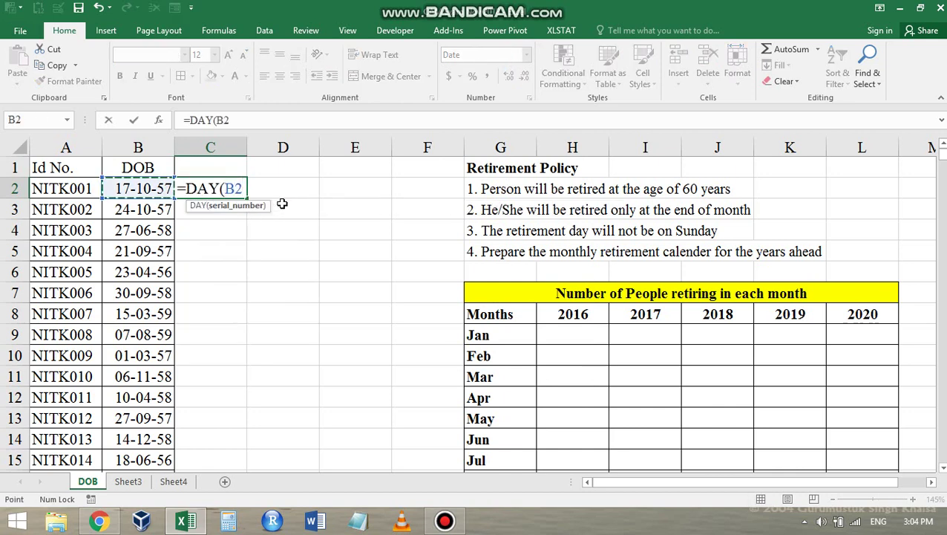
type(")")
key("ctrl+Return")
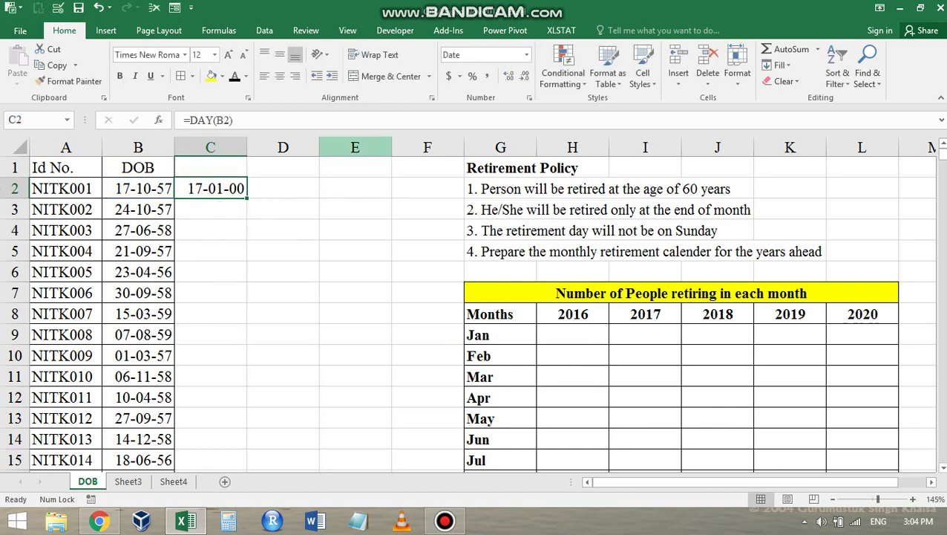
left_click(526, 54)
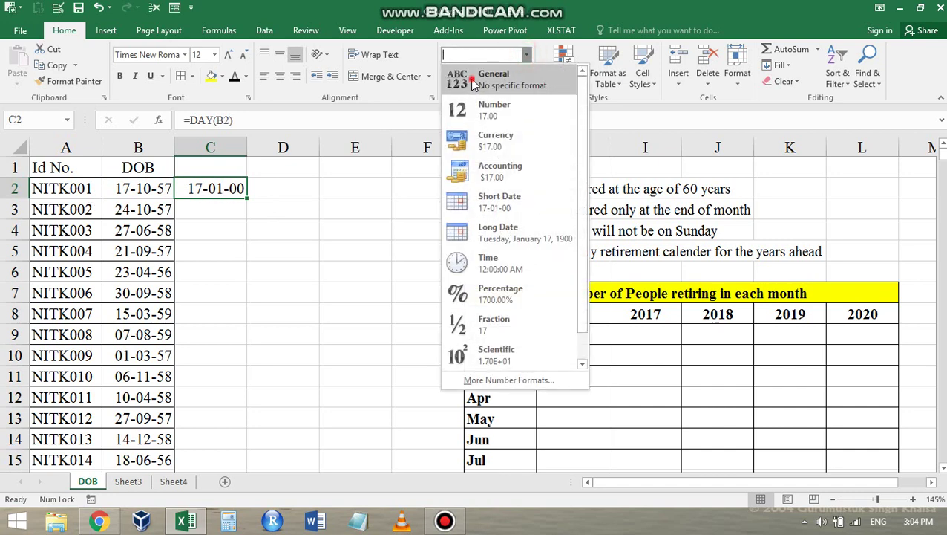
left_click(490, 74)
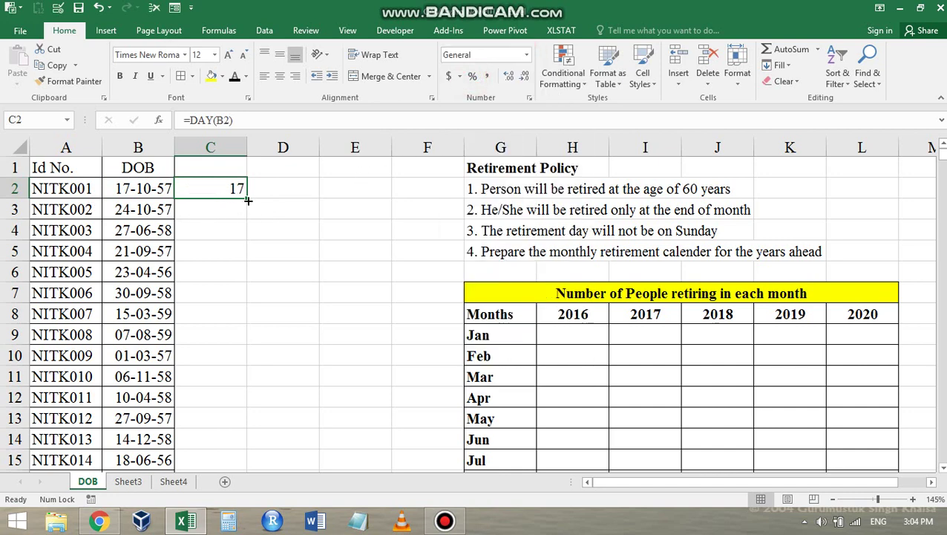
key("Delete")
key("Left")
key("Left")
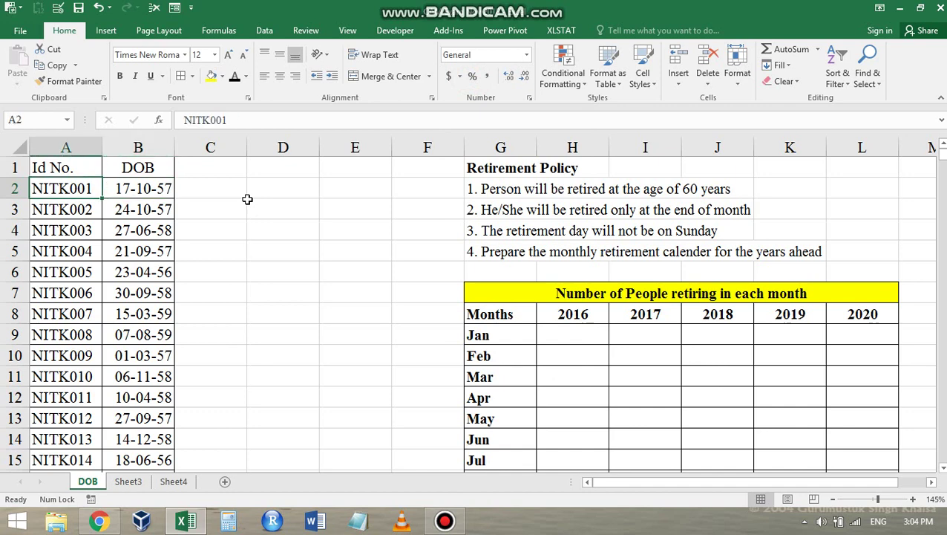
Step: Format A1:B501 as a table with headers and check its last row
key("ctrl+t")
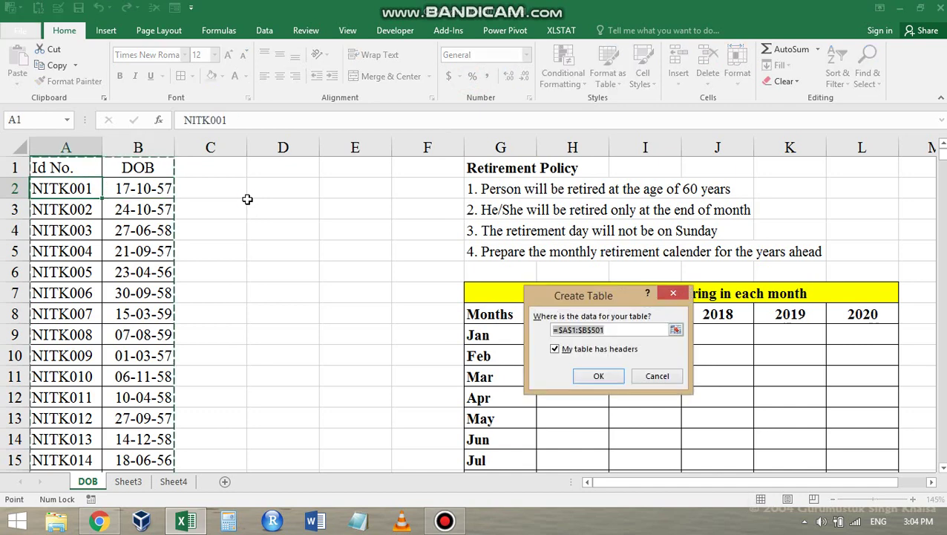
left_click(598, 376)
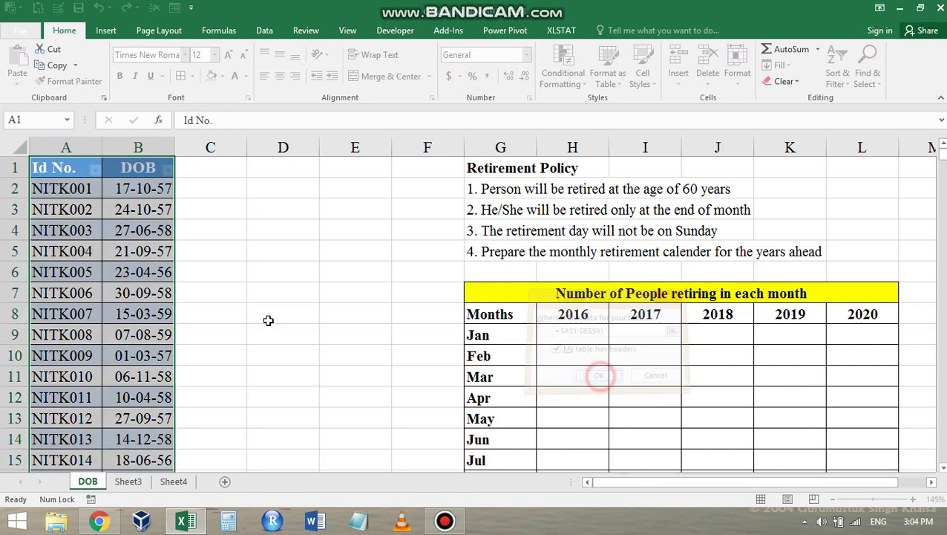
left_click(97, 232)
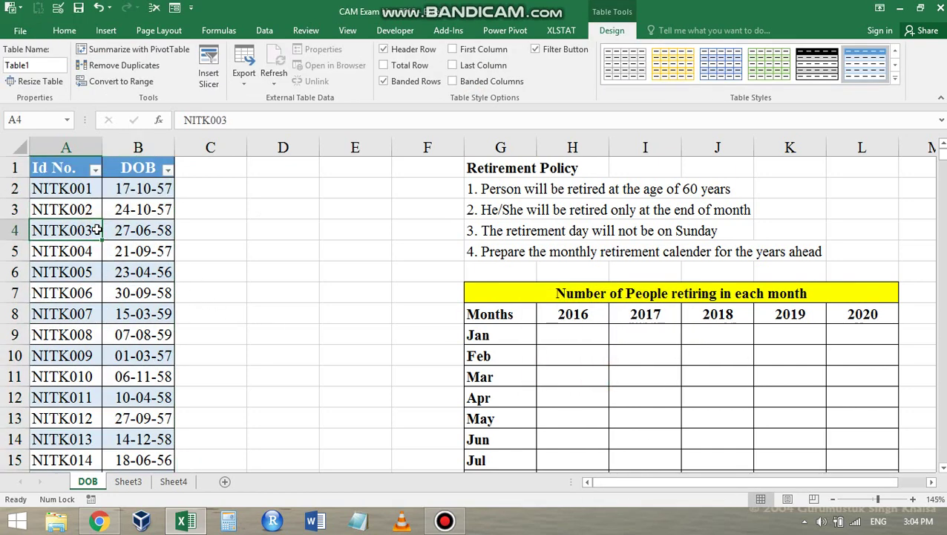
key("ctrl+Down")
key("ctrl+Up")
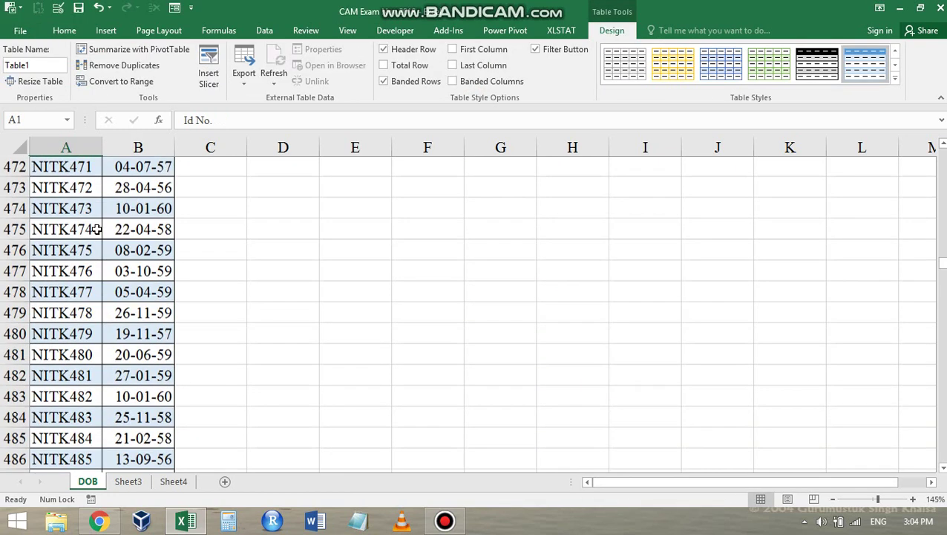
key("Right")
key("Right")
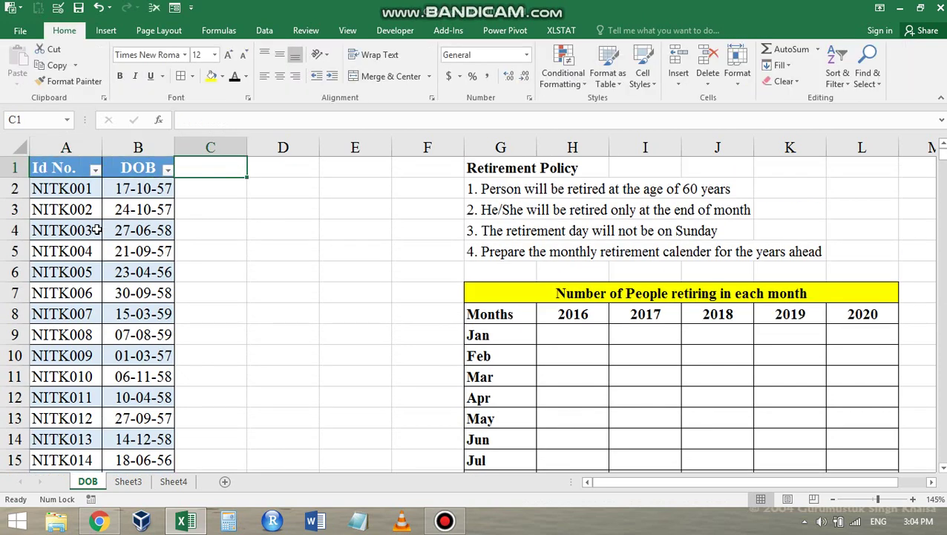
key("Down")
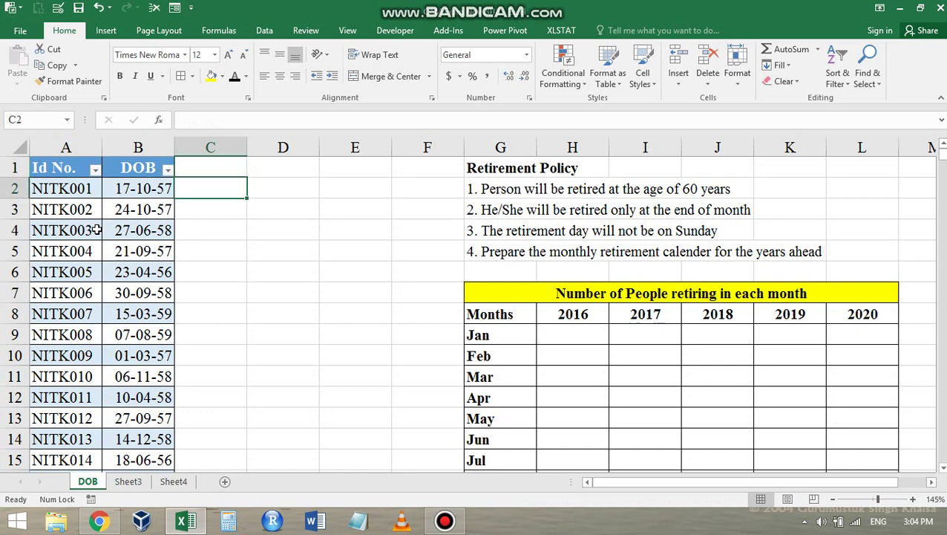
Step: Add the headers Day, Month and Year in C1:E1 of the table
key("Up")
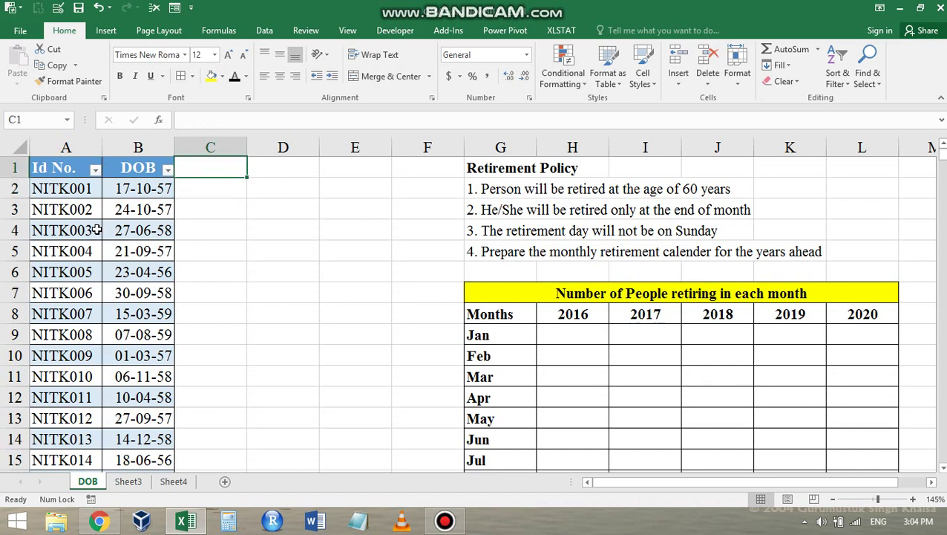
type("Day")
key("Tab")
type("Mo")
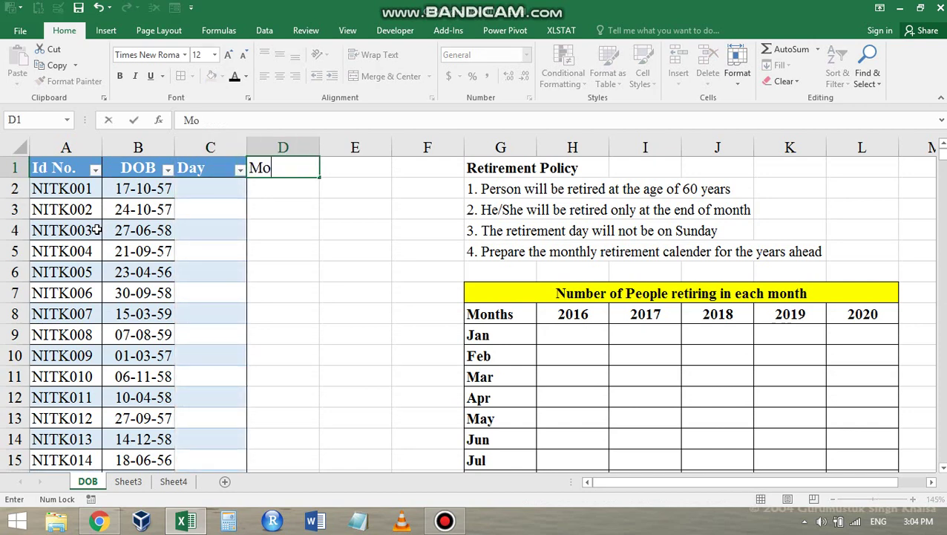
type("nth")
key("Tab")
type("Year")
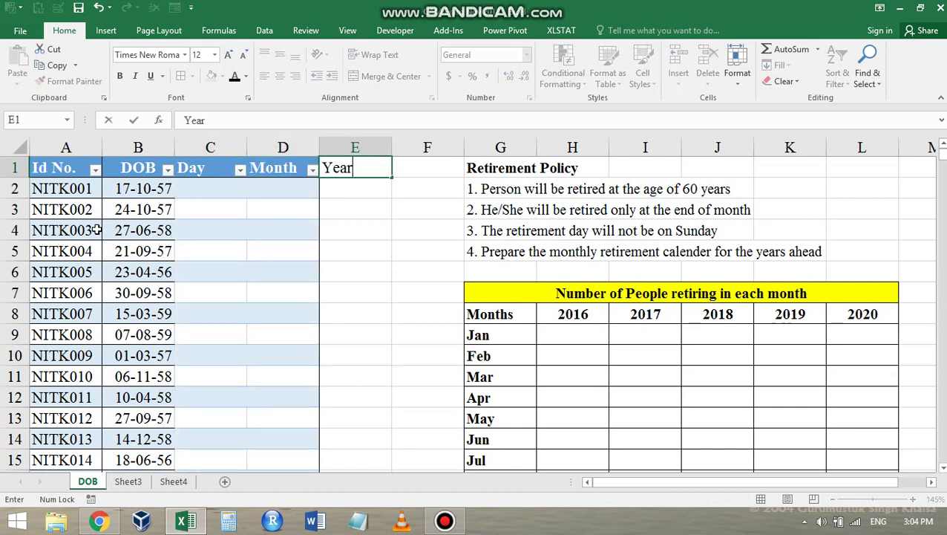
key("Return")
type("=")
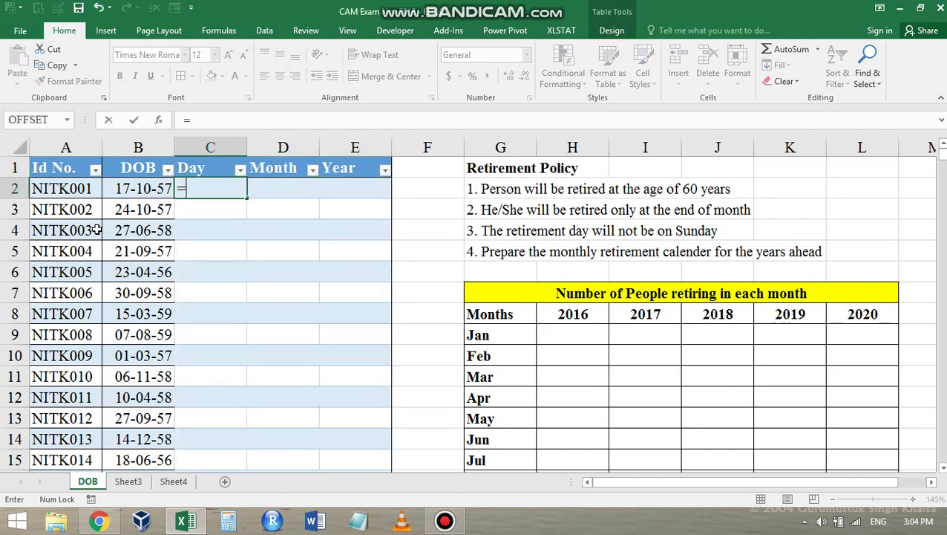
type("day")
key("Tab")
key("Left")
type(")")
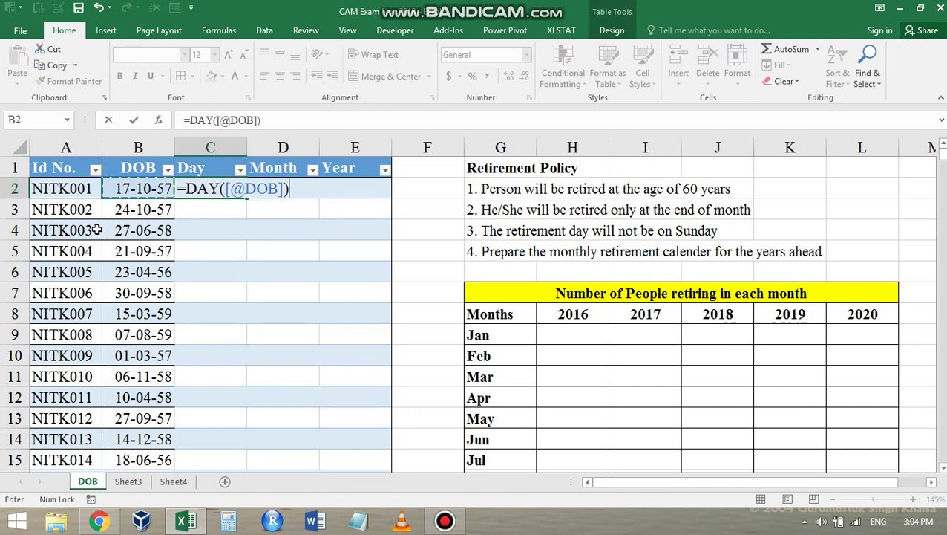
key("Return")
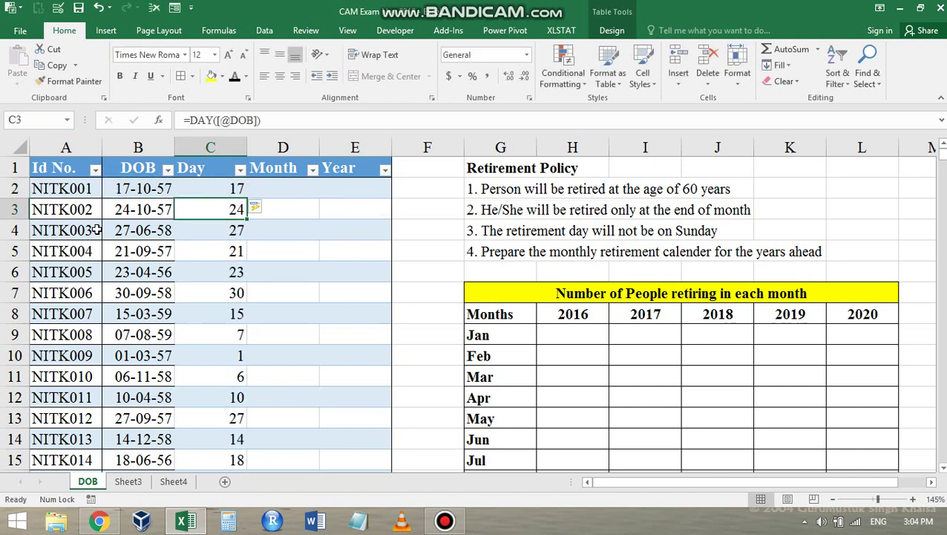
key("Up")
key("Right")
type("=mon")
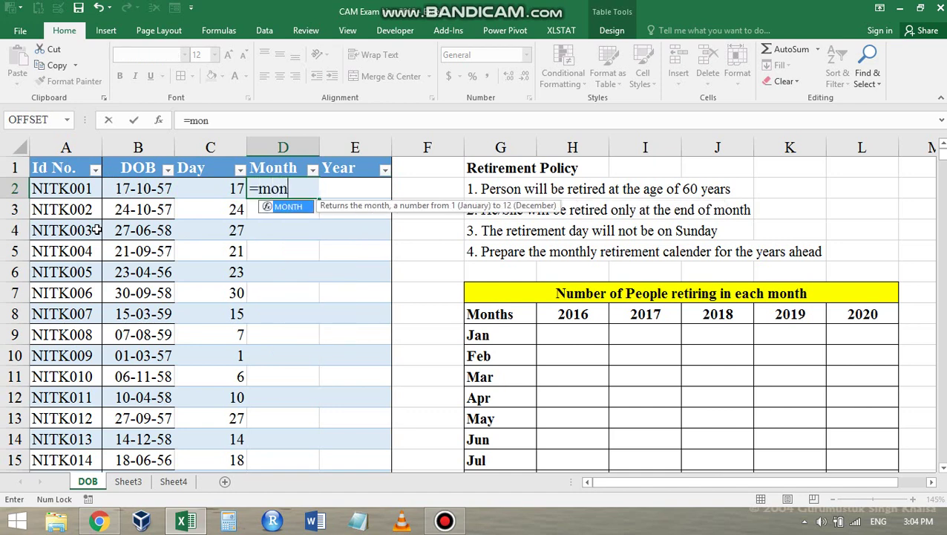
key("Tab")
key("Left")
key("Left")
type(")")
key("Return")
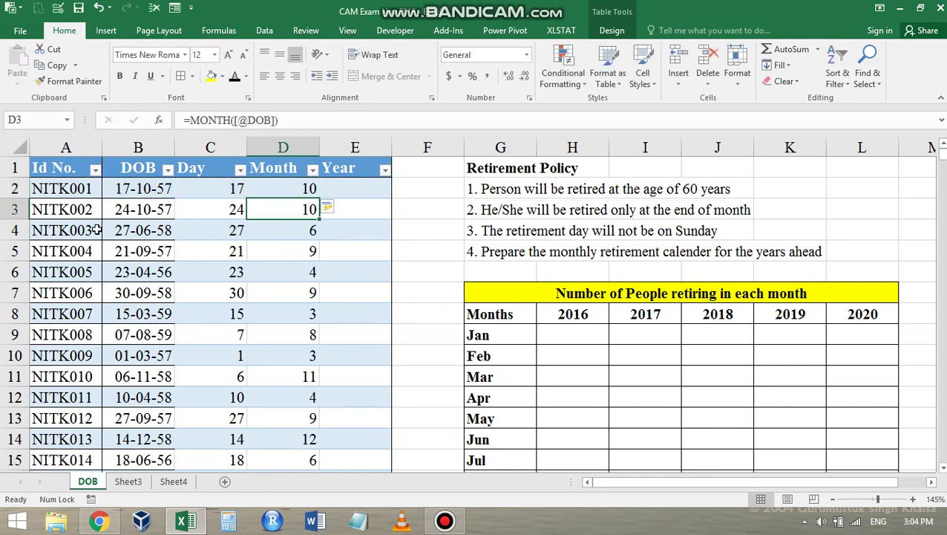
key("Up")
key("Right")
type("=")
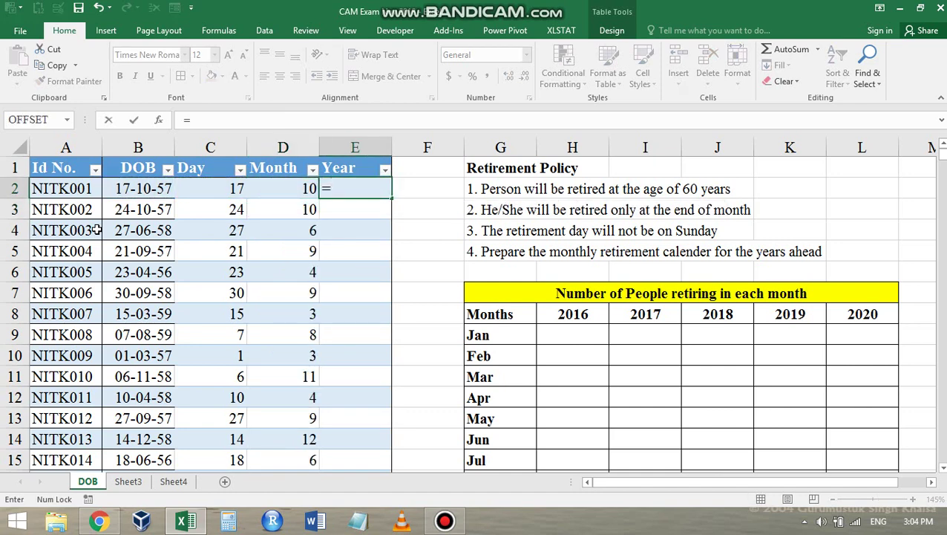
type("y")
key("Tab")
key("Left")
key("Left")
key("Left")
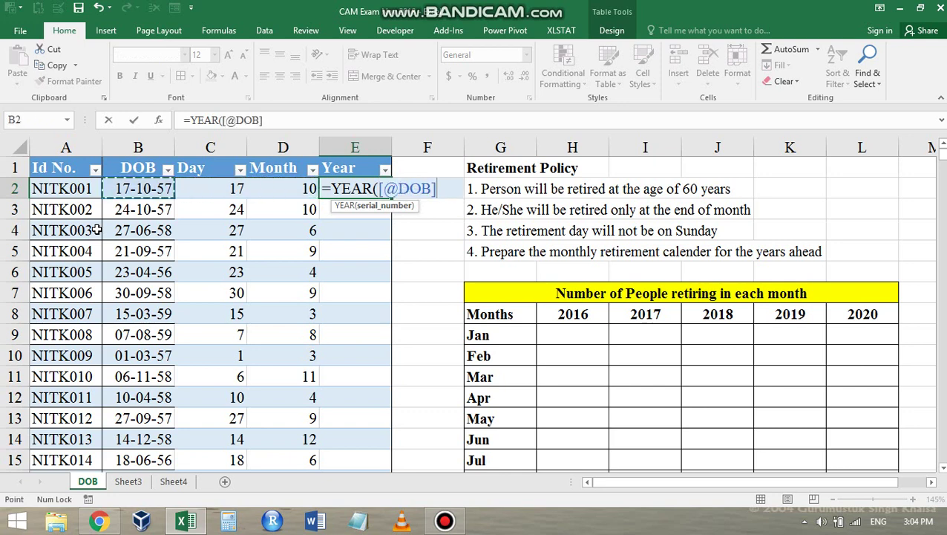
type(")")
key("Return")
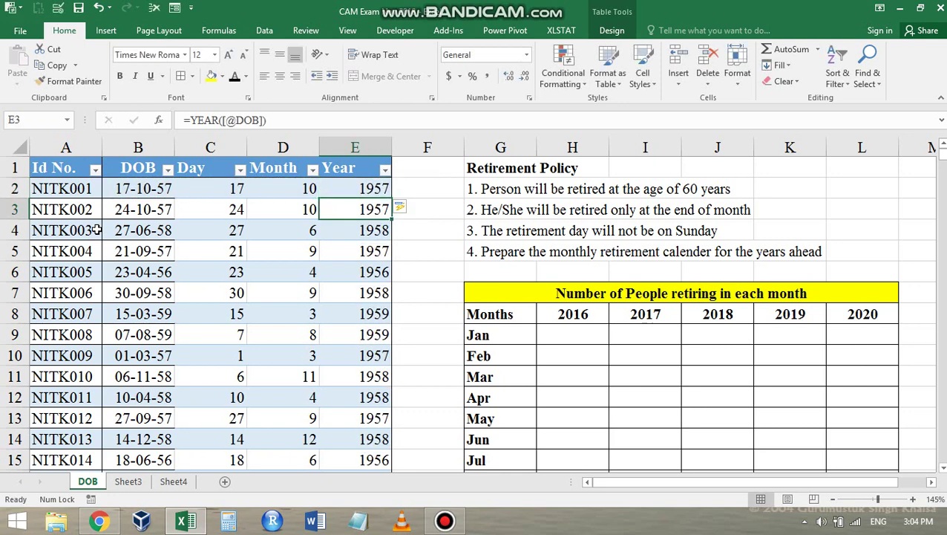
key("Up")
key("F2")
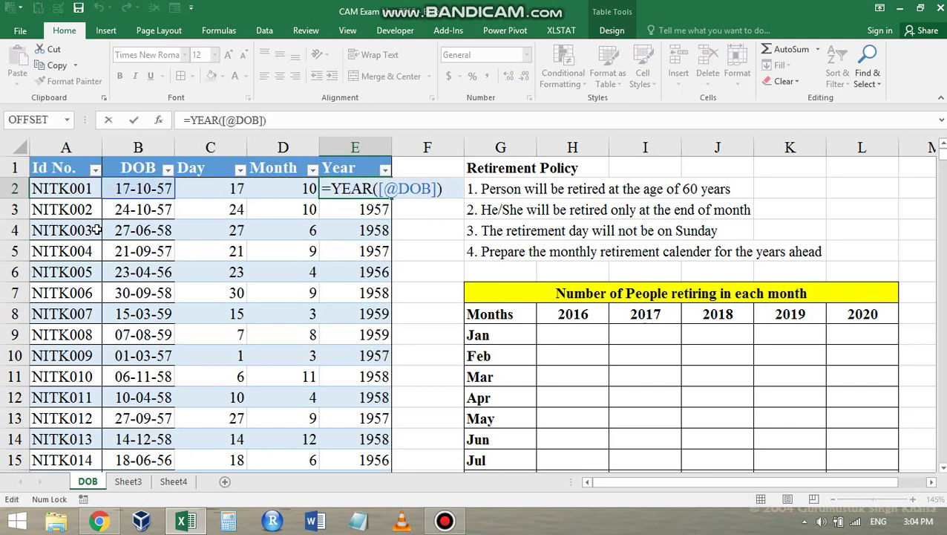
type("+60")
key("Return")
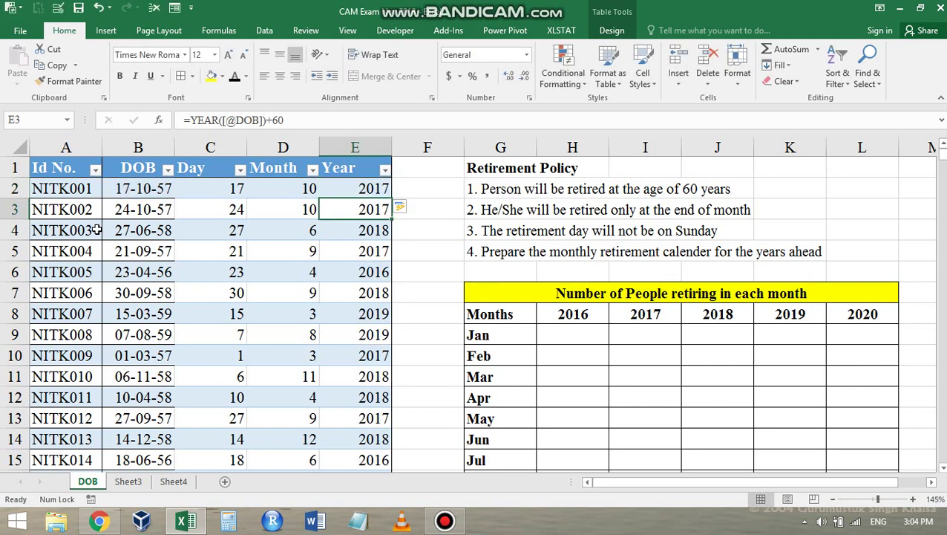
key("Down")
key("Down")
key("Down")
key("Down")
key("Up")
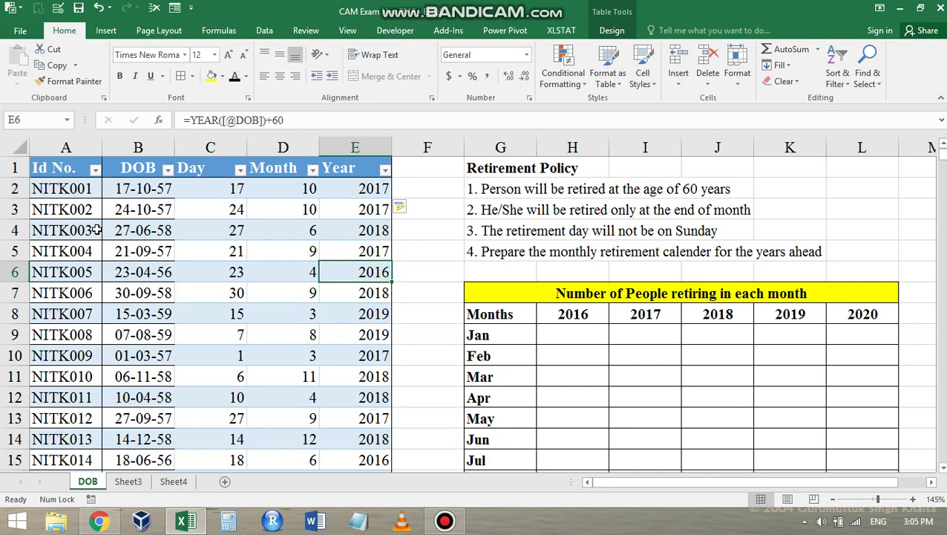
key("Up")
key("Up")
key("Up")
key("Up")
key("Right")
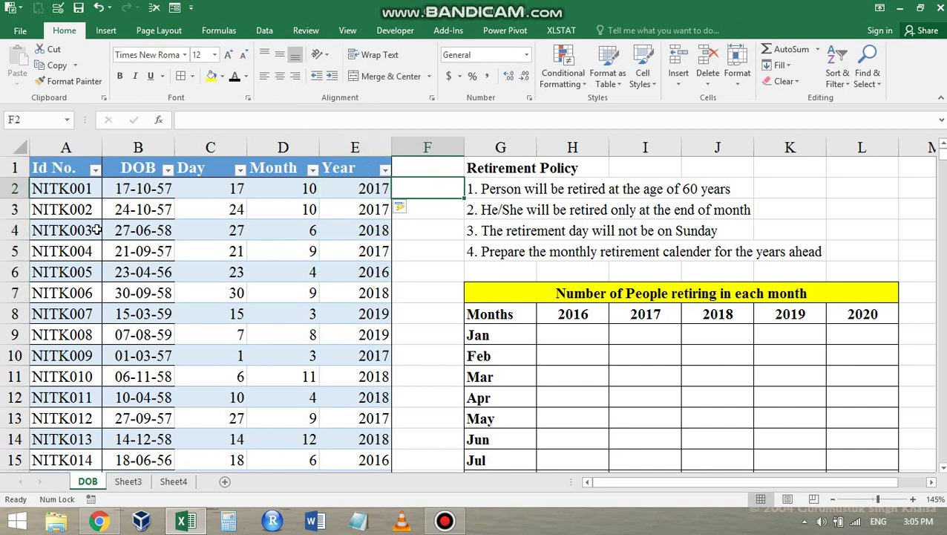
key("Up")
Step: Add the DoR header in F1
type("d")
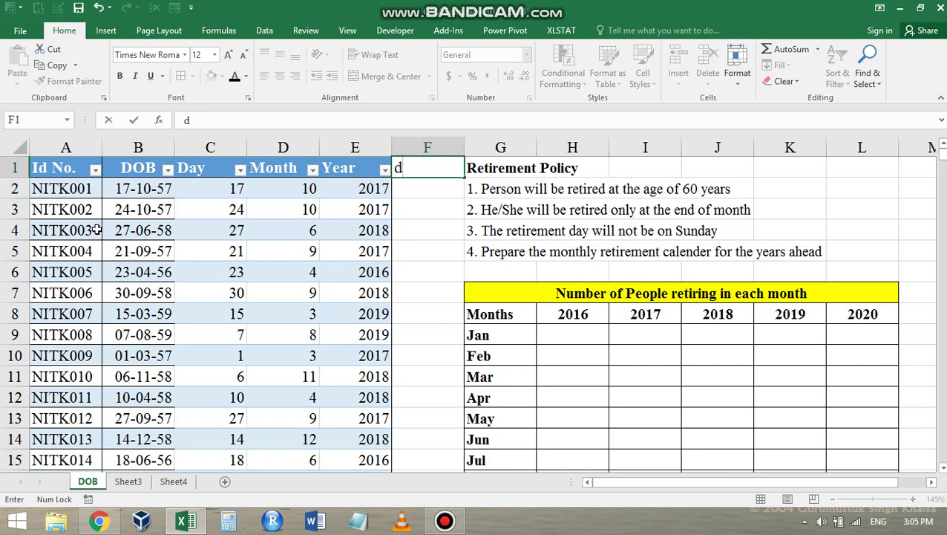
key("BackSpace")
type("DoR")
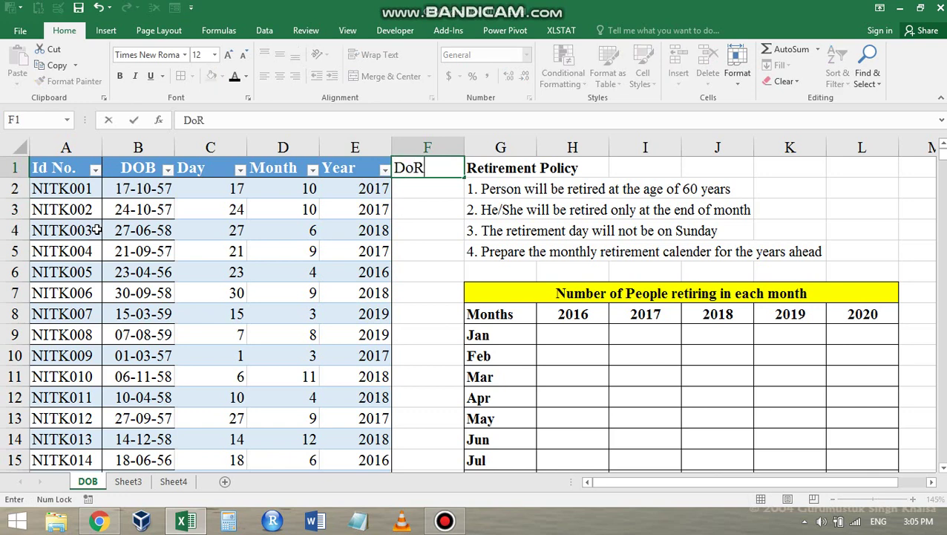
key("Return")
type("=")
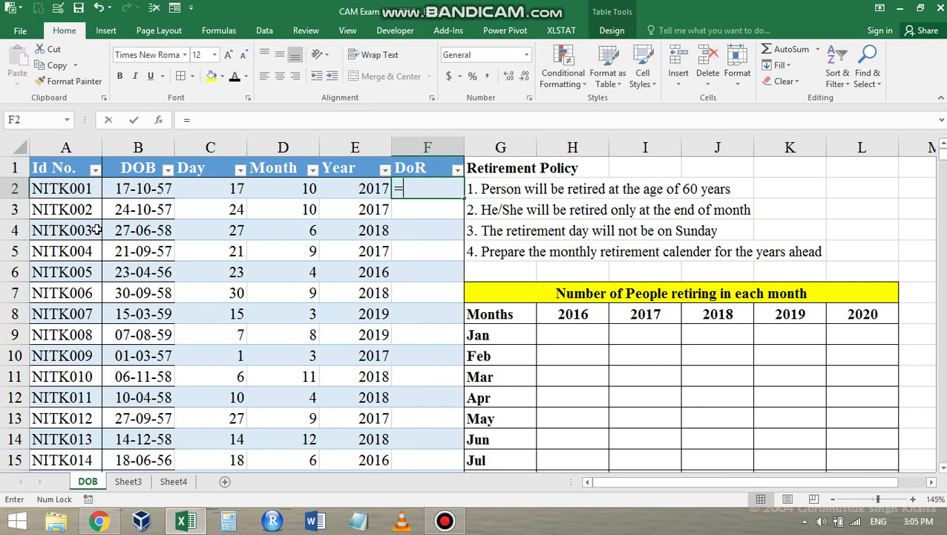
type("date")
key("Tab")
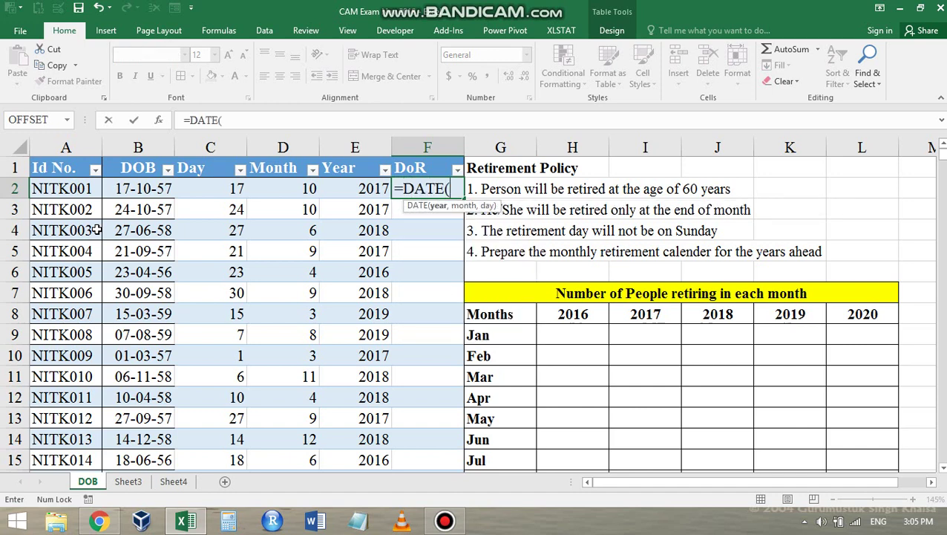
key("Left")
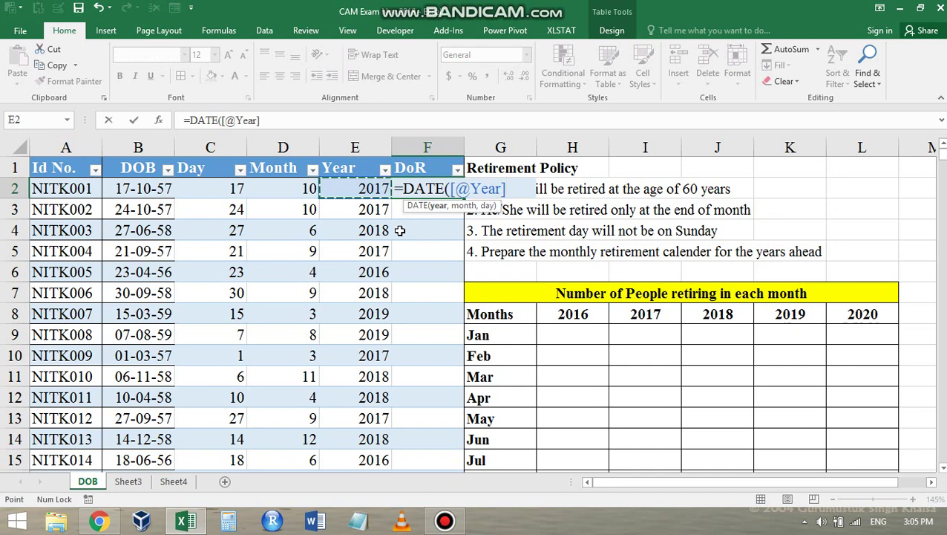
type(",")
key("Left")
key("Left")
type(",")
key("Left")
key("Left")
key("Left")
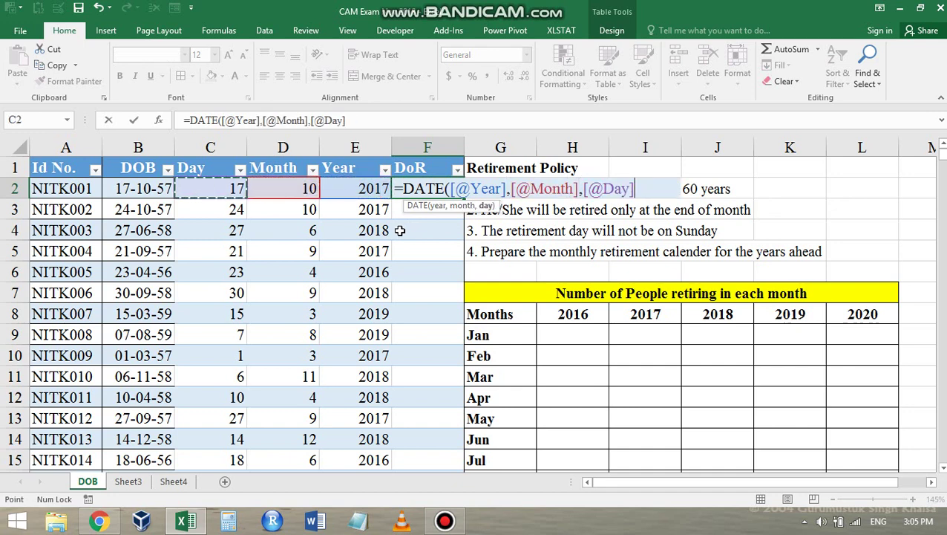
type(")")
key("Return")
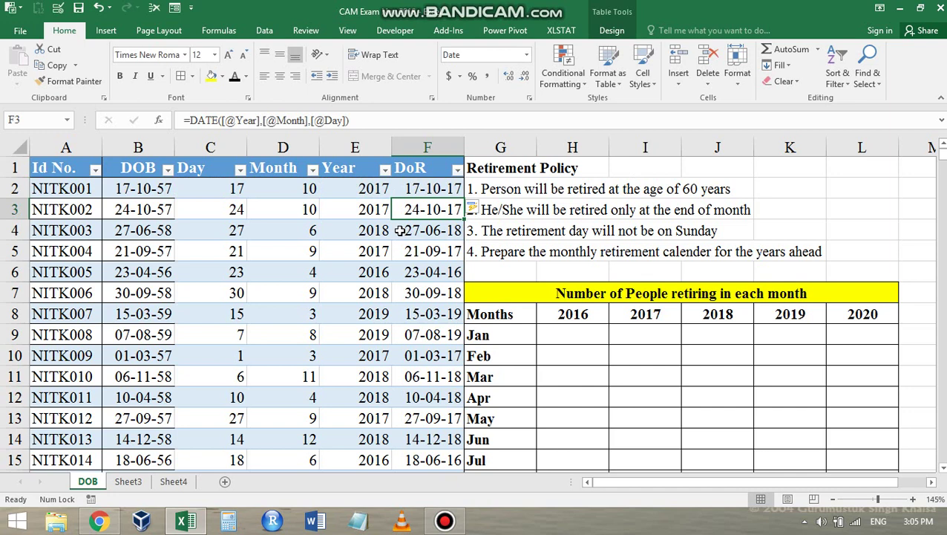
Step: Insert three blank columns at G:I before the policy text
left_click_drag(501, 147, 651, 147)
right_click(652, 147)
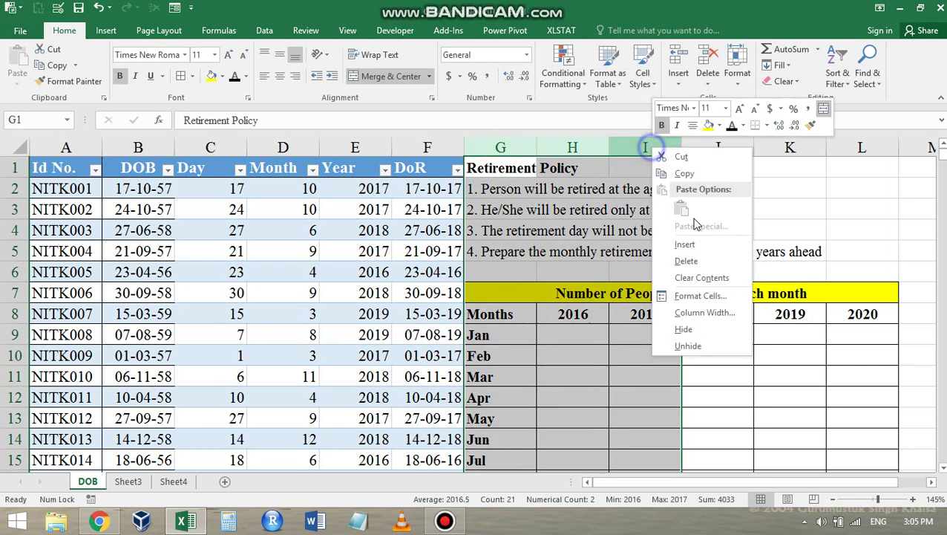
left_click(681, 240)
left_click_drag(564, 314, 491, 210)
left_click(491, 209)
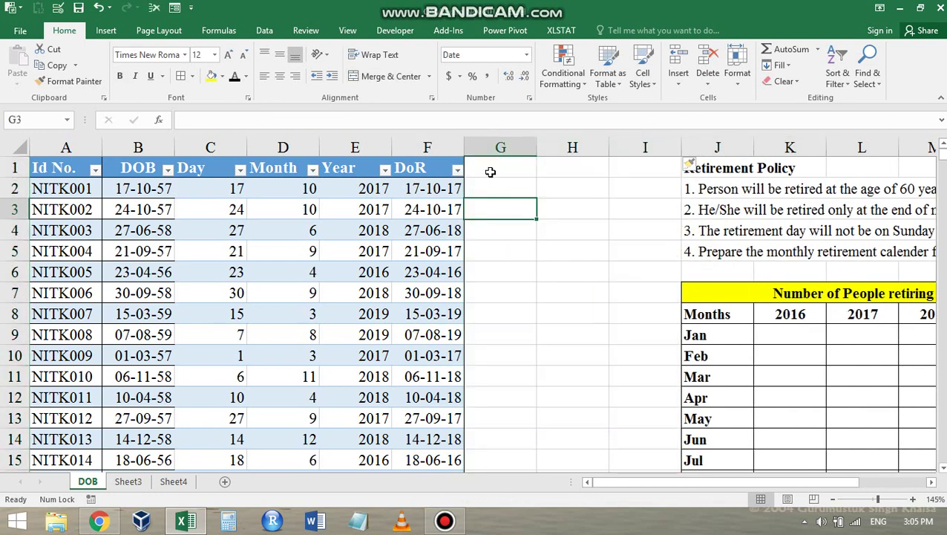
Step: Rename the DoR header in F1 to Birthday60 and widen column F to fit
left_click(484, 170)
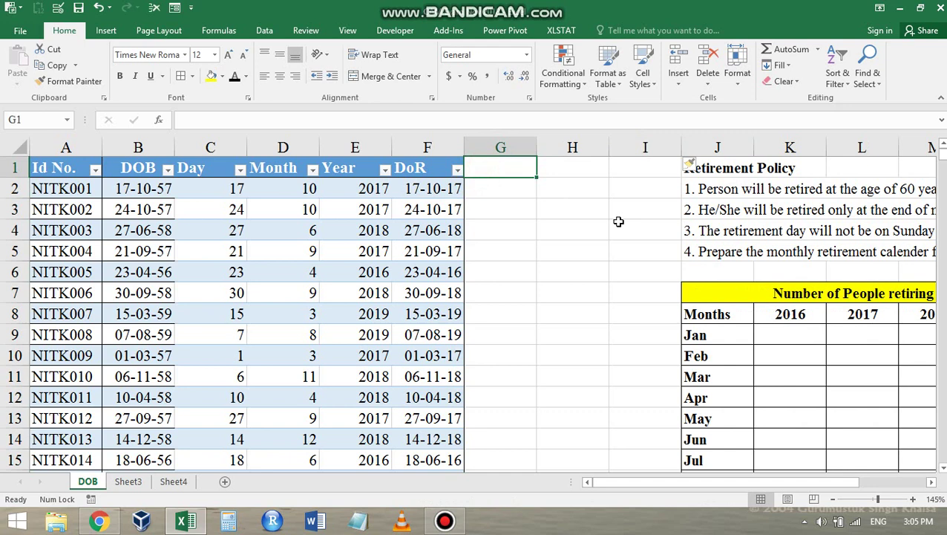
type("E")
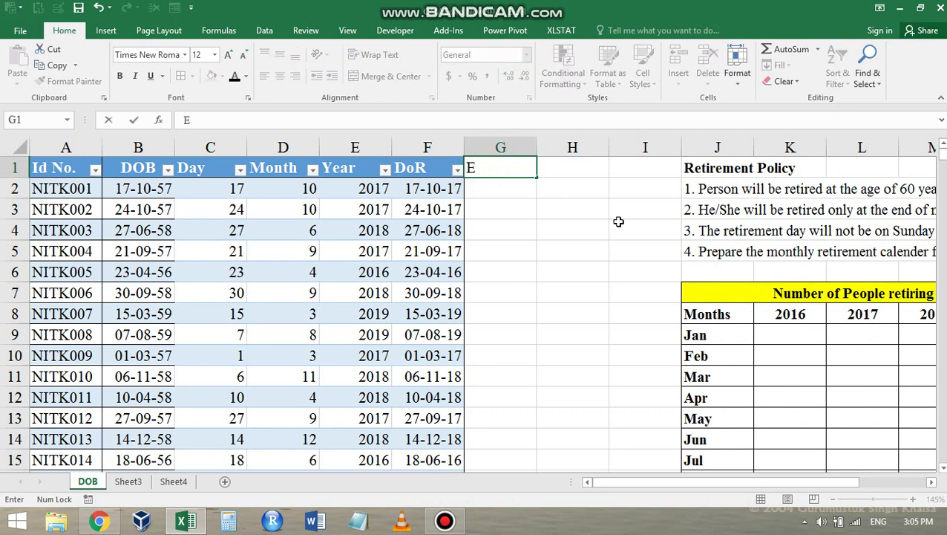
key("BackSpace")
key("Left")
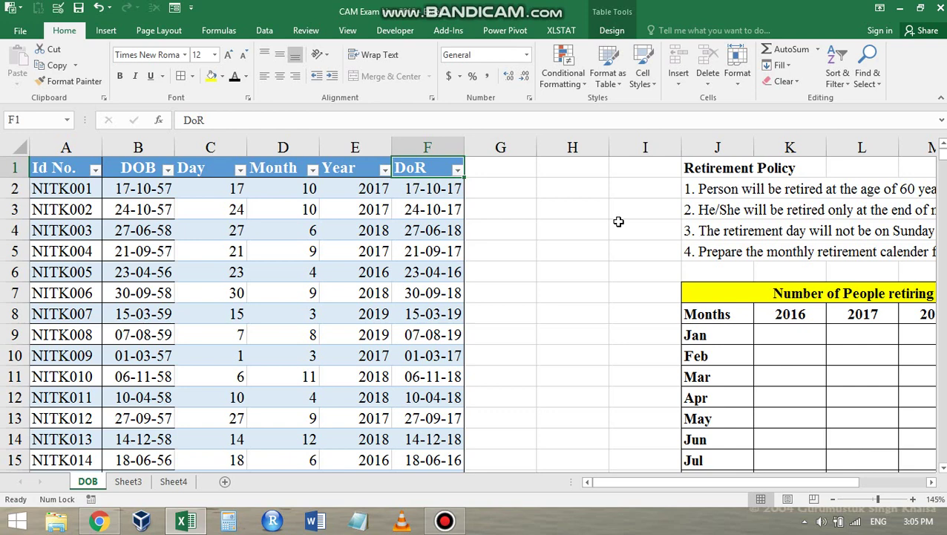
type("Birthd")
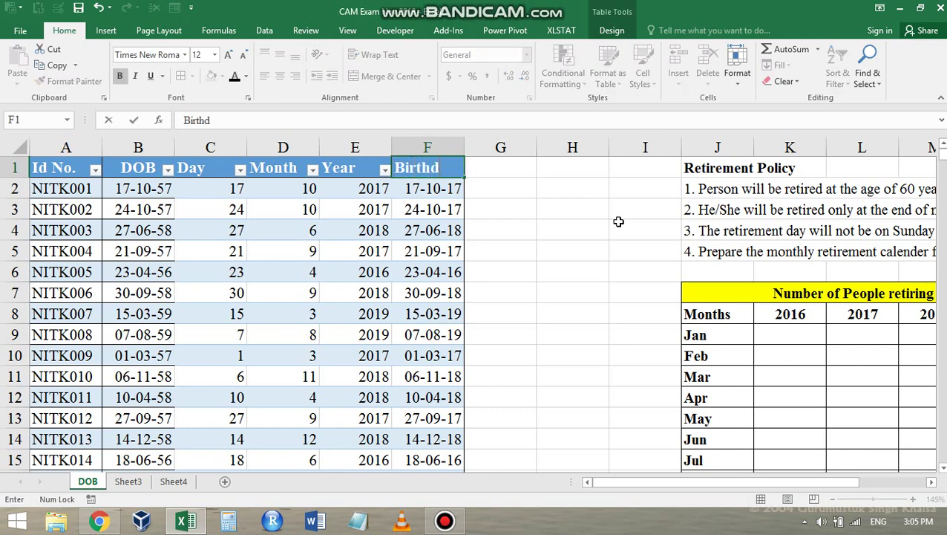
type("ay60")
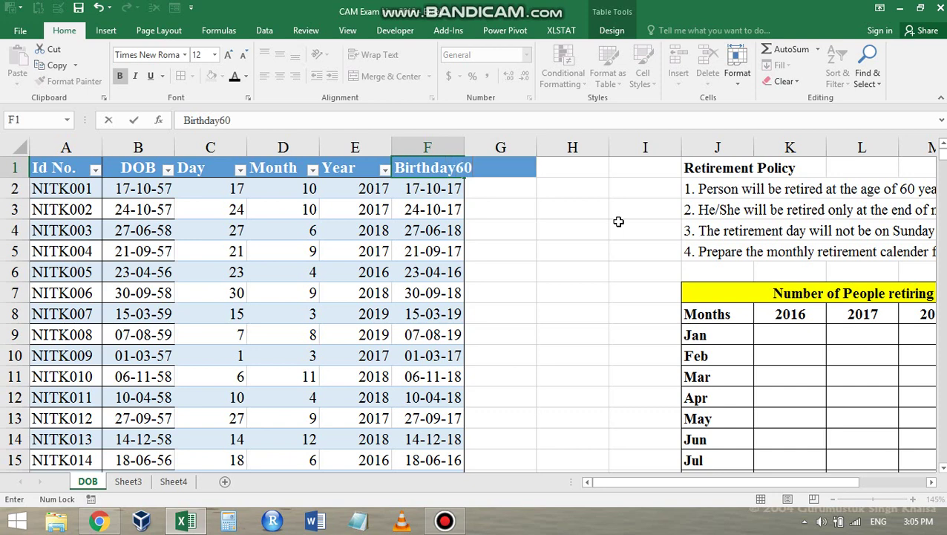
key("Return")
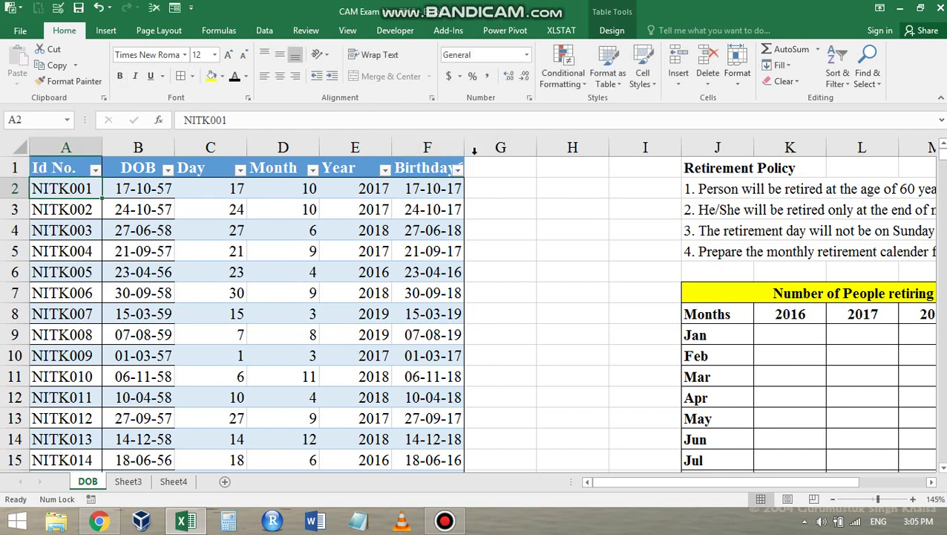
double_click(465, 148)
Step: Add a new column heading in G1, named Monthend
left_click(512, 169)
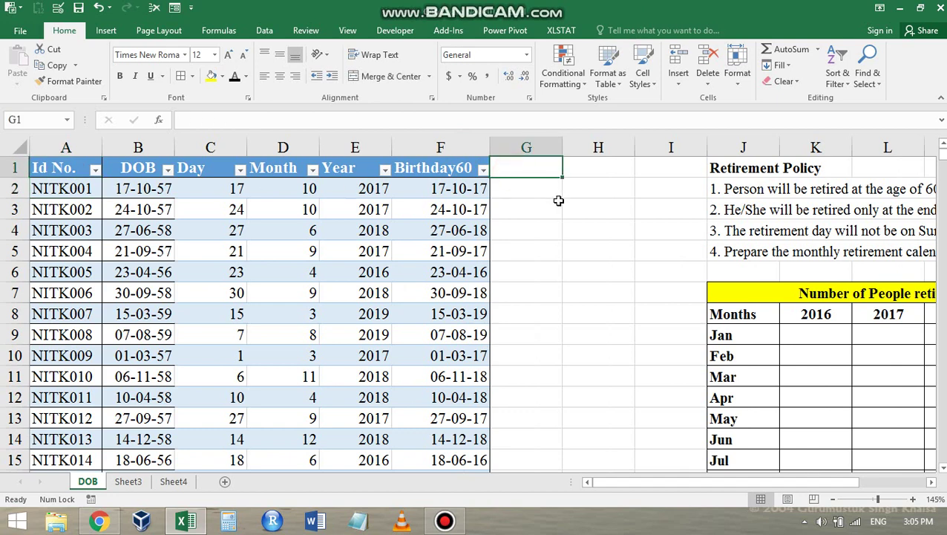
type("DoR")
key("Return")
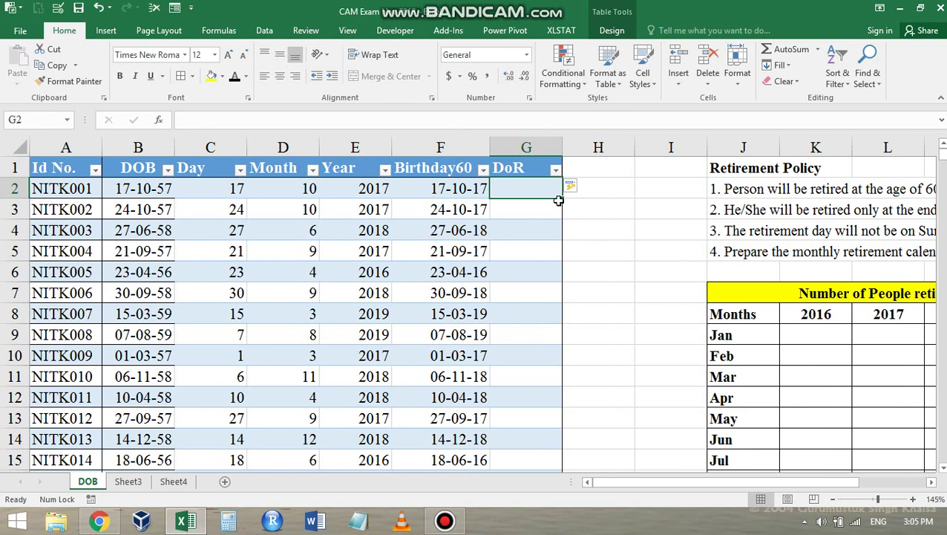
key("Up")
type("Month")
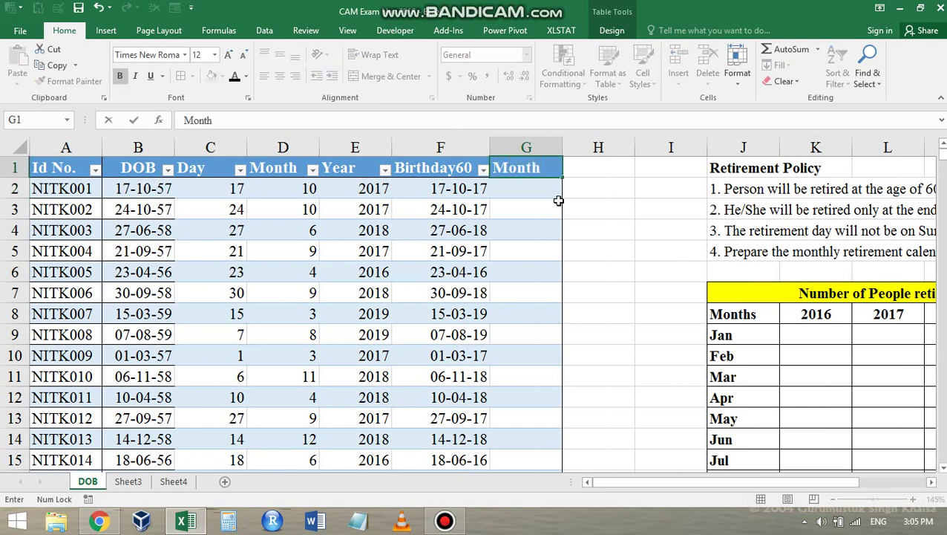
type("end")
key("Return")
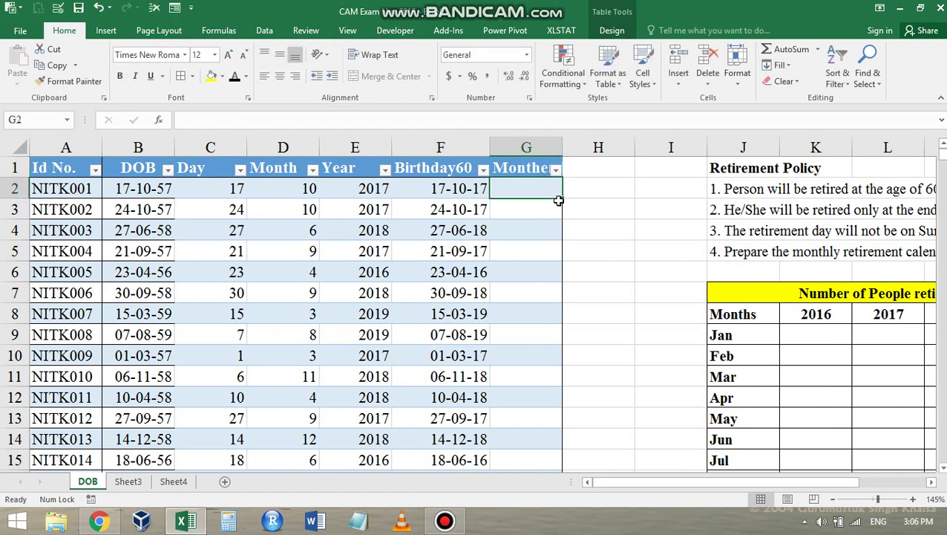
type("=eom")
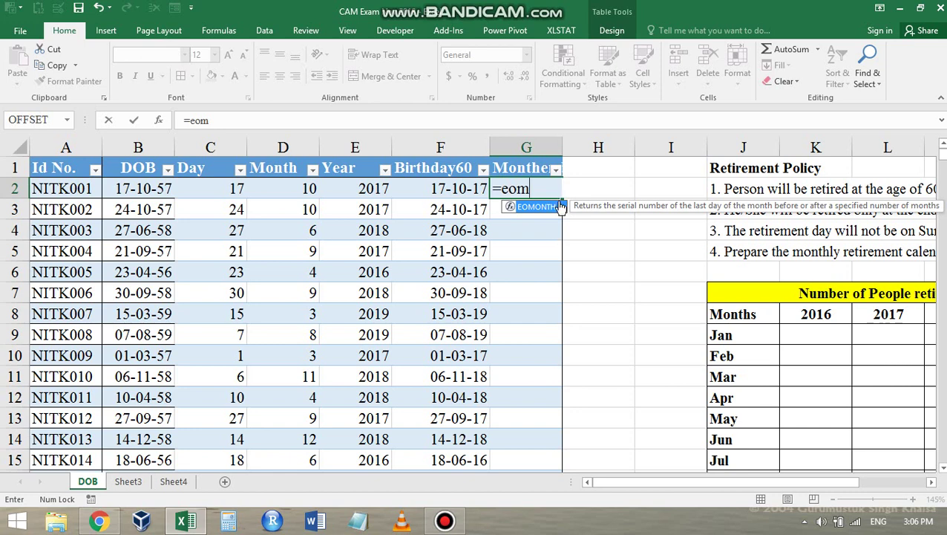
key("Tab")
key("Left")
type(")")
key("Return")
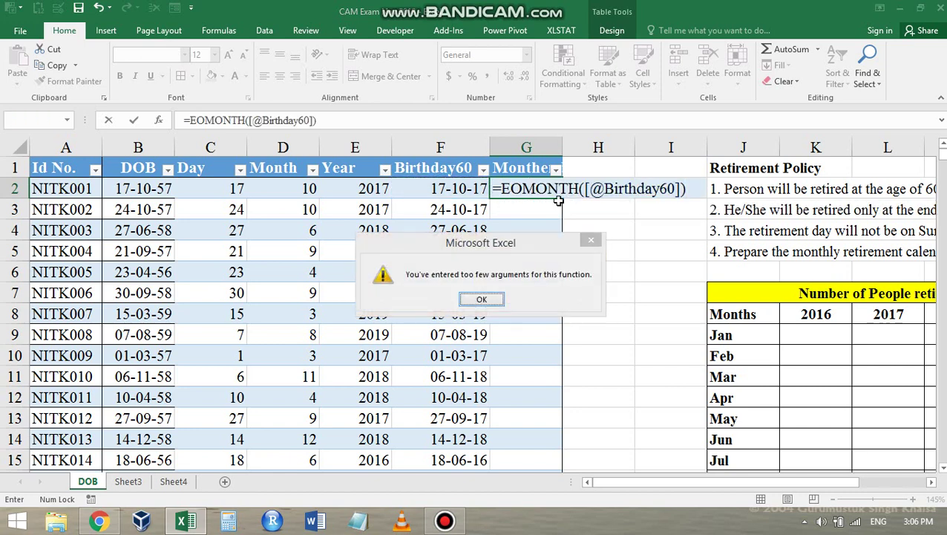
key("Return")
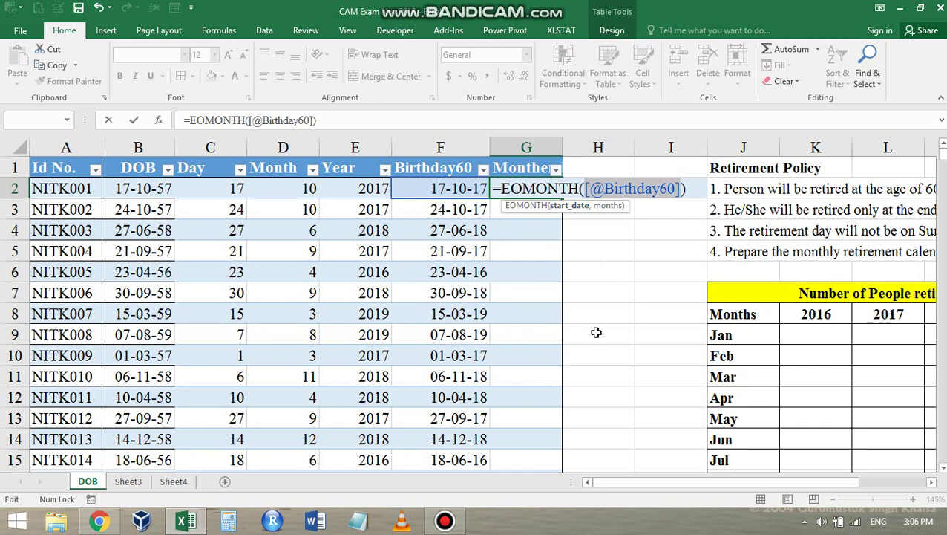
key("Right")
key("Right")
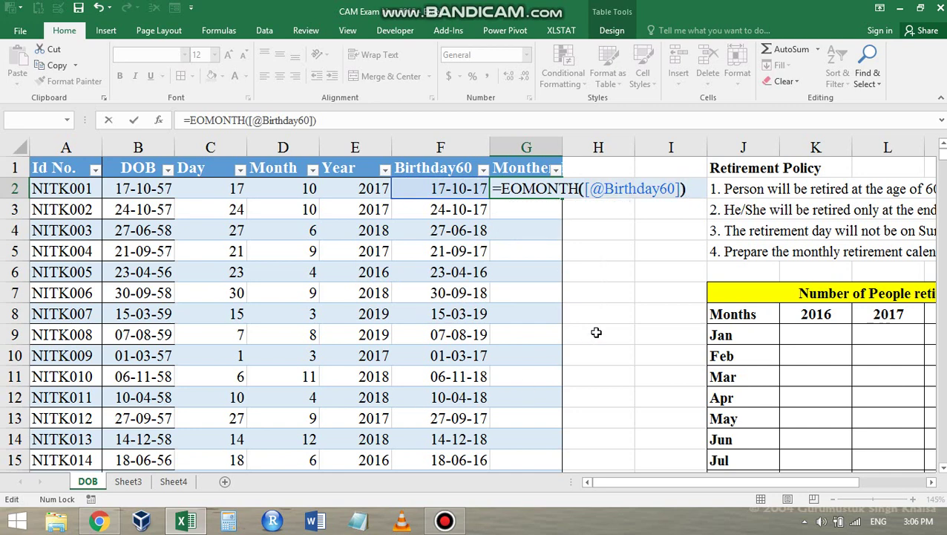
type(",0")
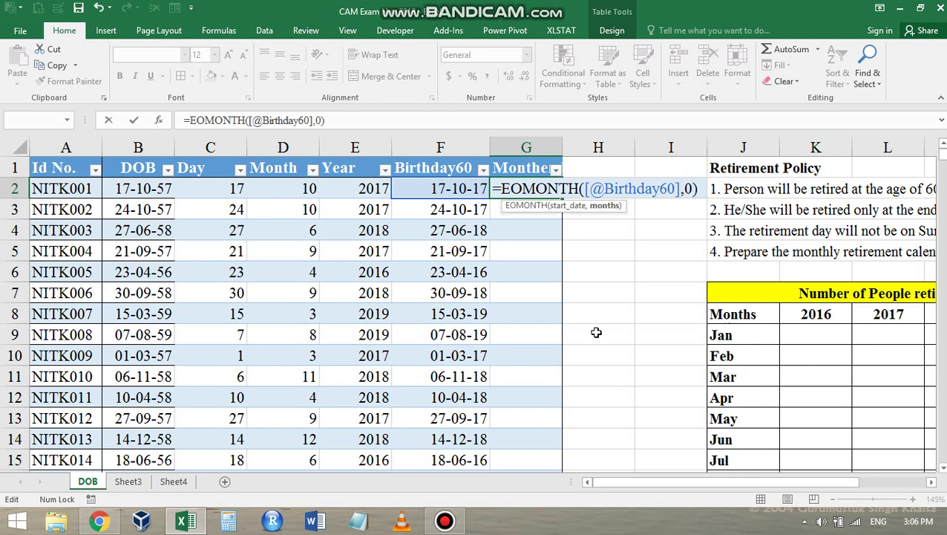
key("Right")
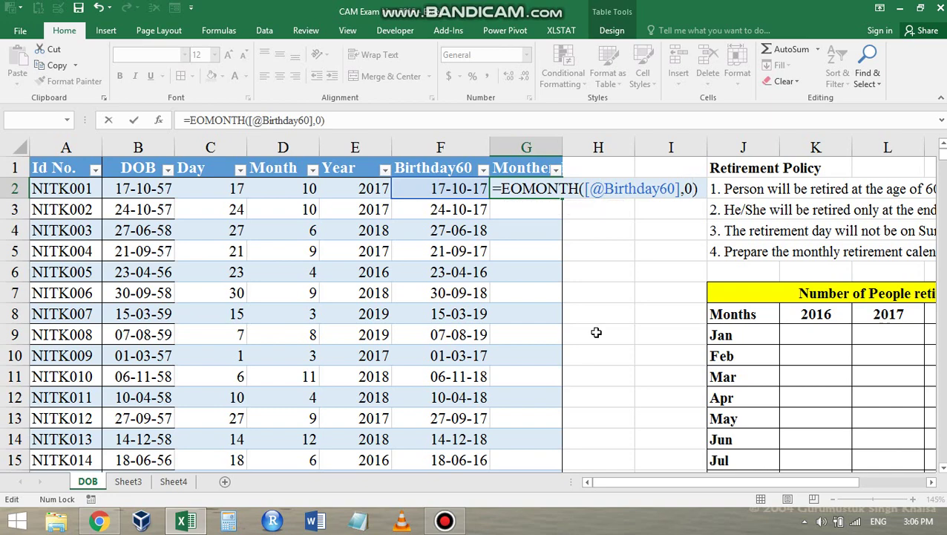
key("Return")
key("Up")
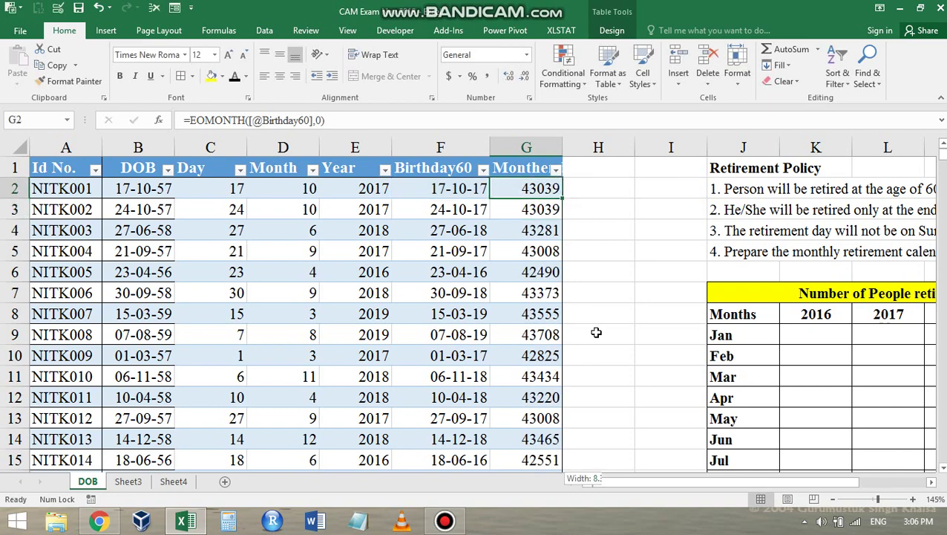
Step: Format all Monthend values from G2 down as Short Date
key("ctrl+shift+Down")
key("ctrl+BackSpace")
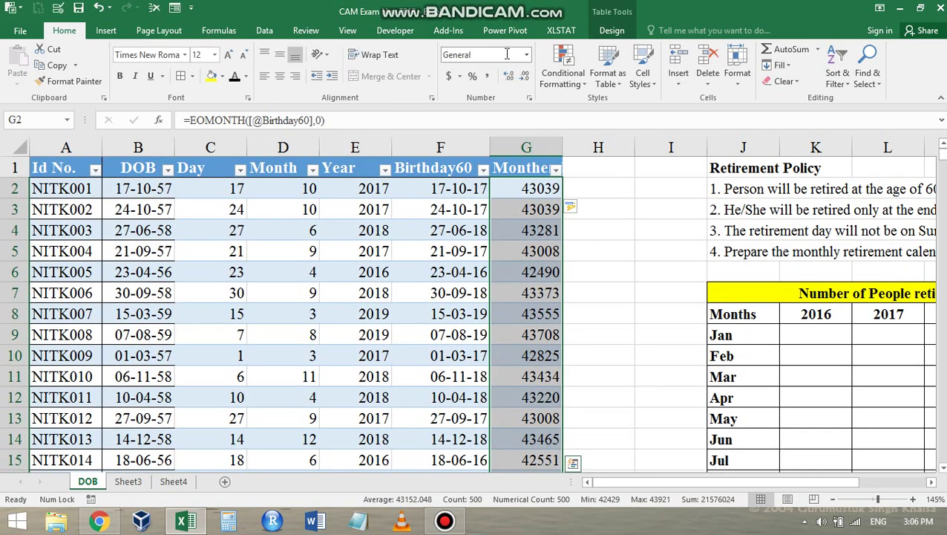
left_click(527, 59)
left_click(510, 197)
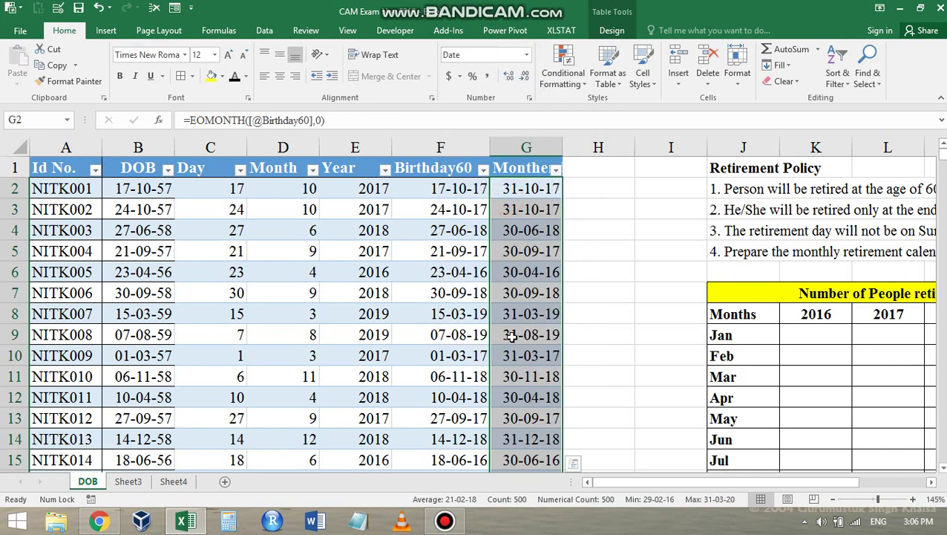
Step: Inspect the Birthday60 DATE formula in F2 without changing it
left_click(435, 189)
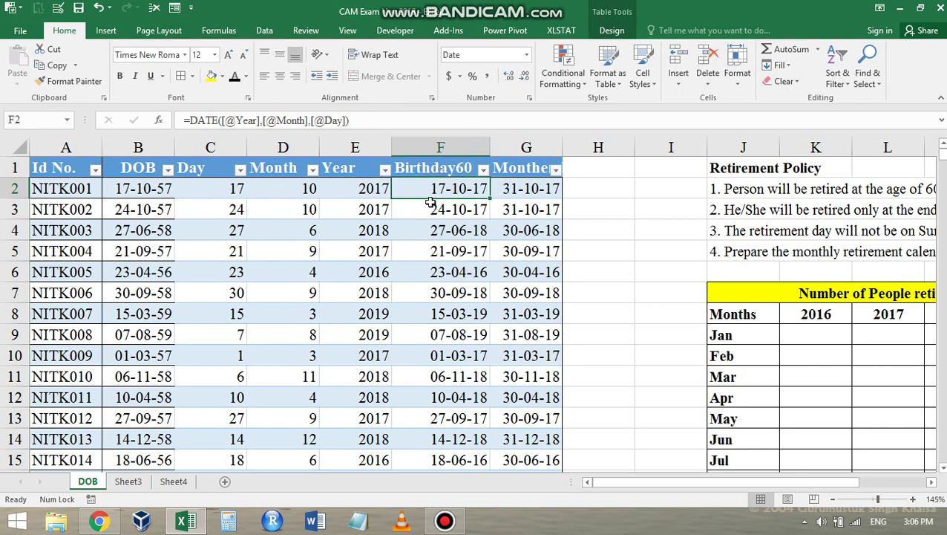
double_click(465, 188)
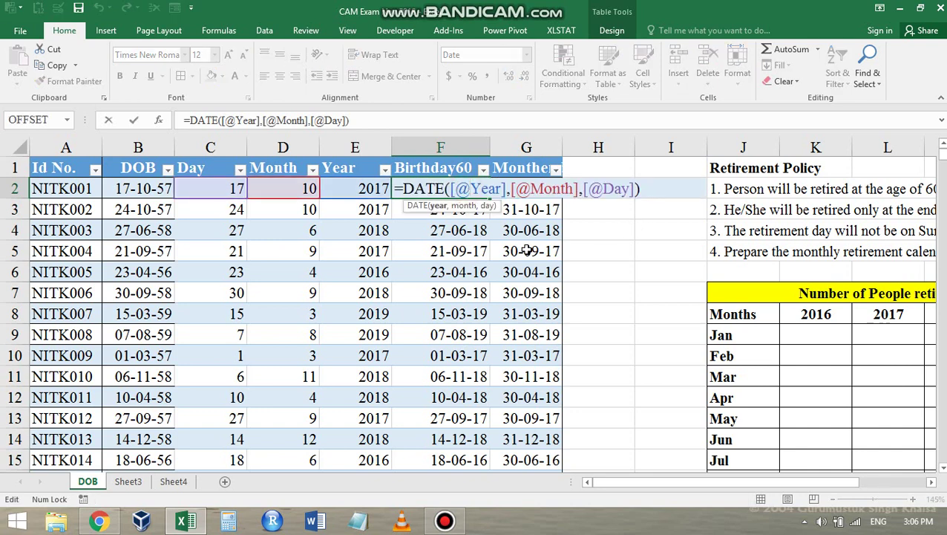
key("Escape")
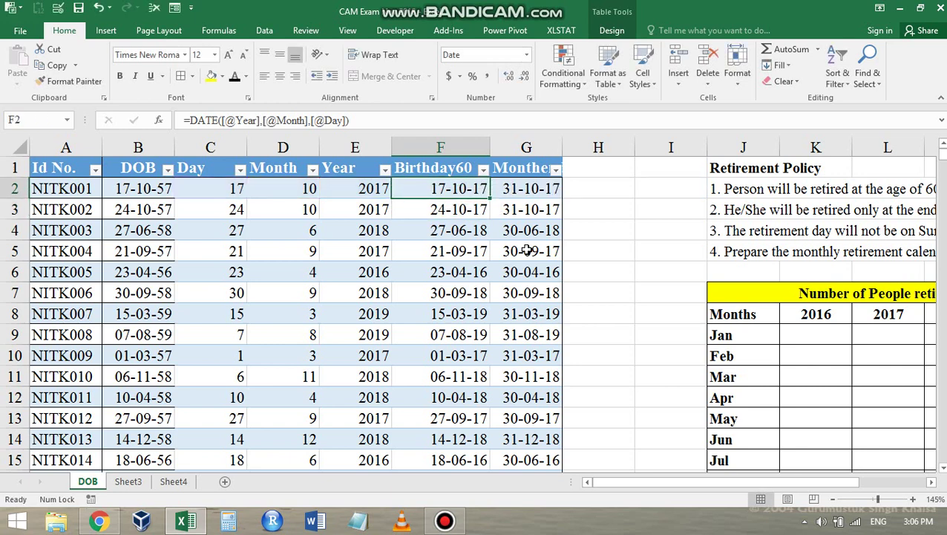
key("Right")
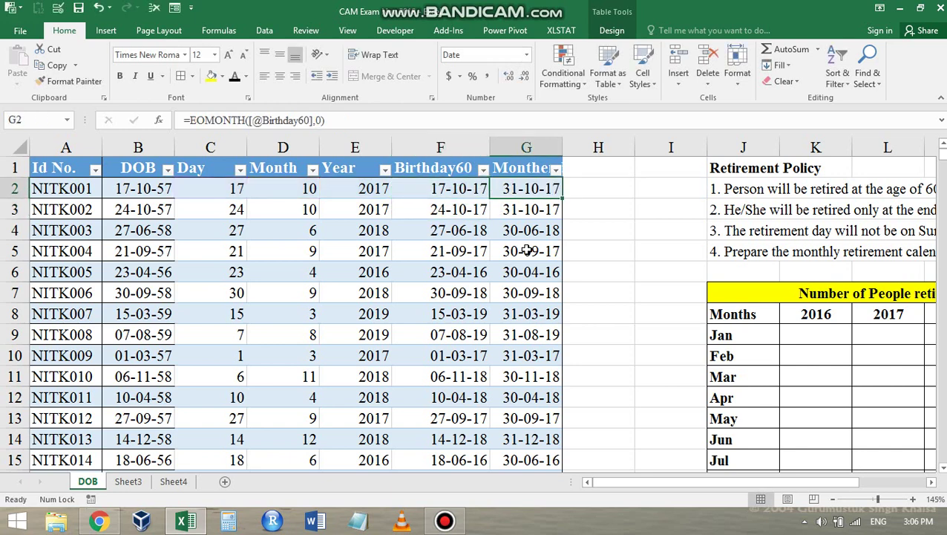
key("Right")
key("Up")
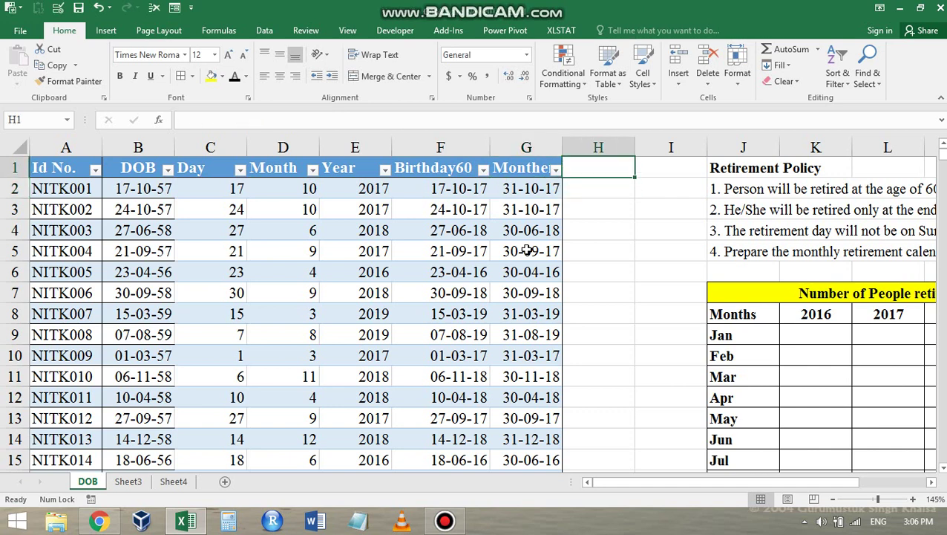
type("We")
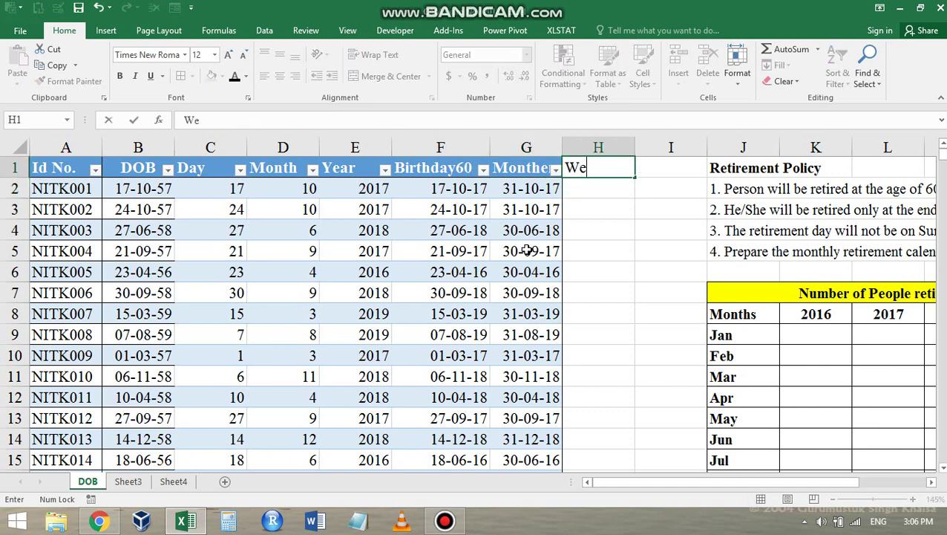
type("ekday")
key("Return")
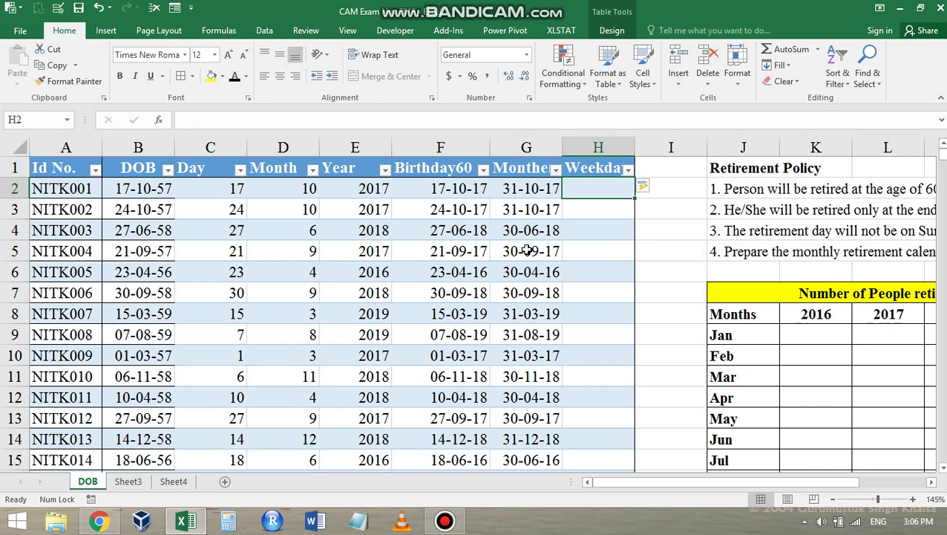
type("=we")
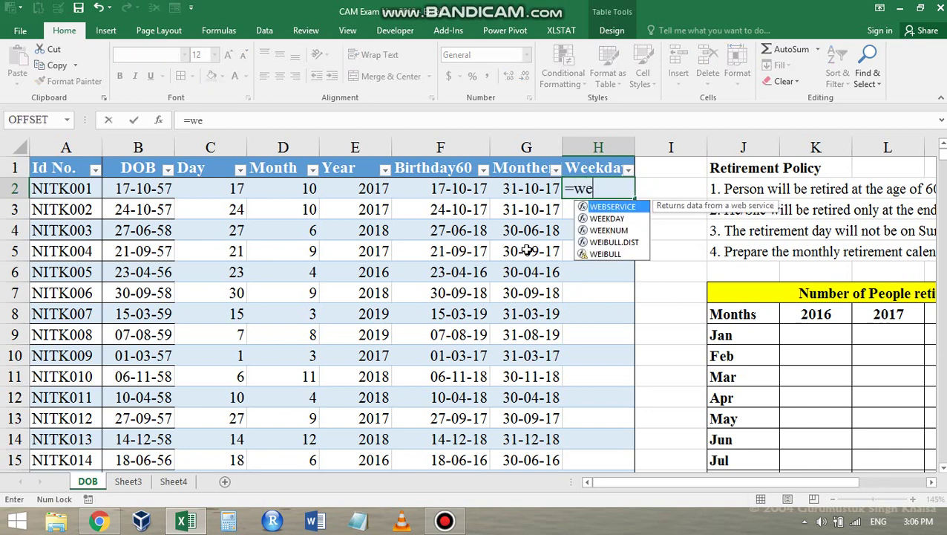
type("ek")
key("Tab")
key("Left")
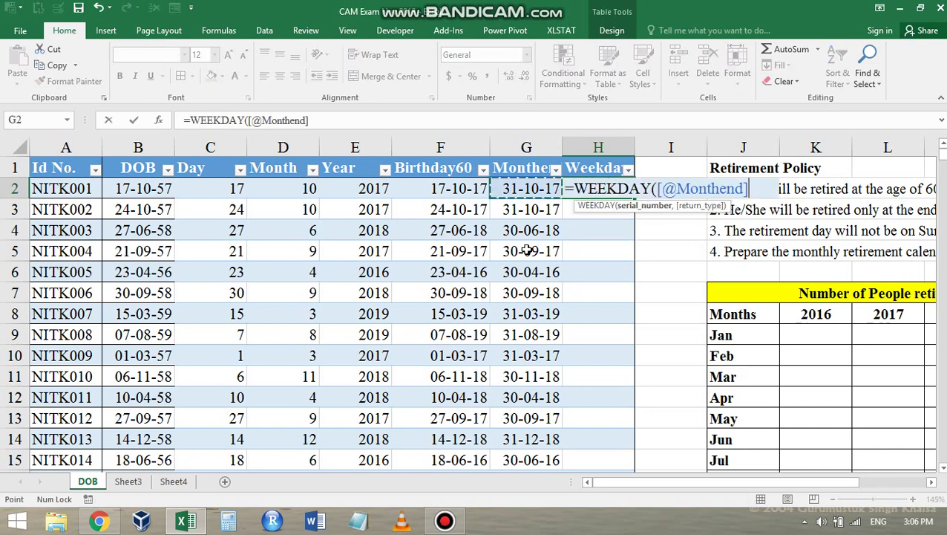
type(",2")
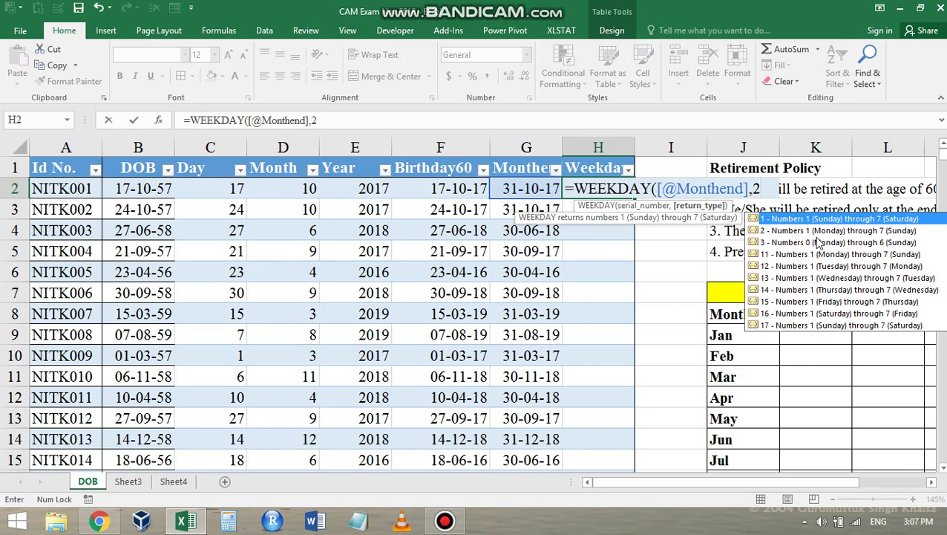
type(")")
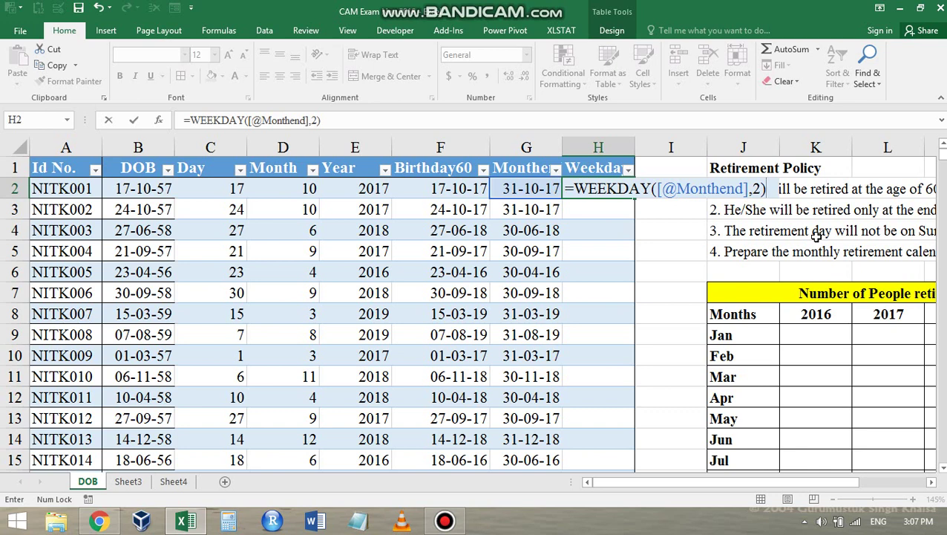
key("Return")
Step: Step through the Weekday results, such as 2, 6 and 7
key("Up")
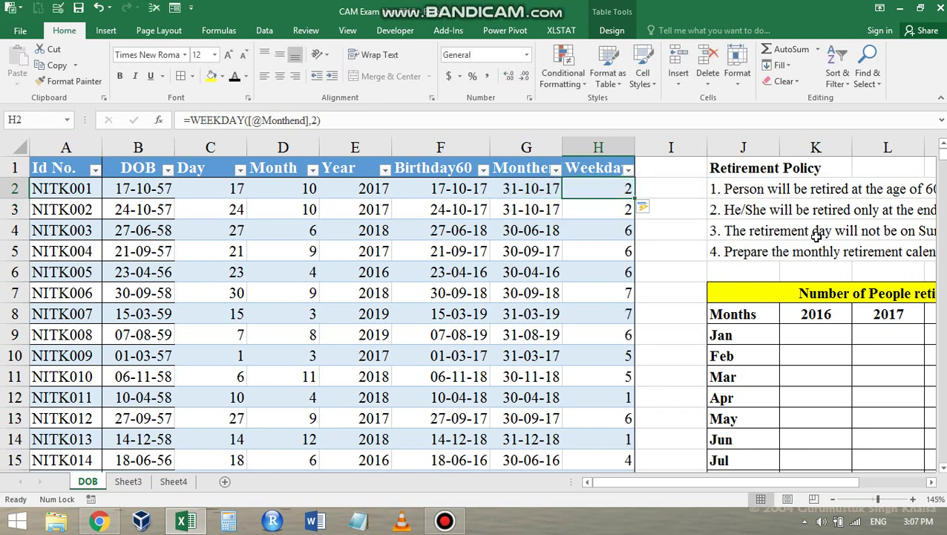
key("Down")
key("Down")
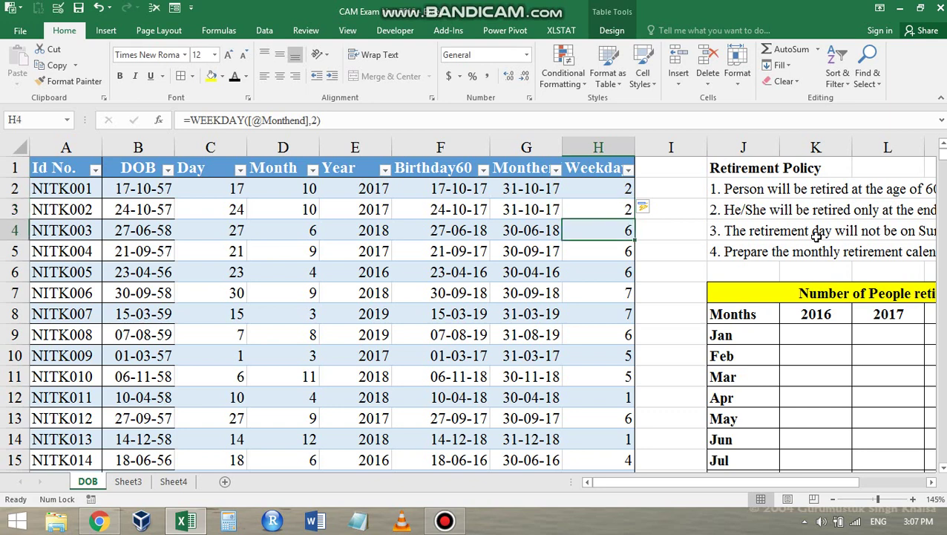
key("Down")
key("Down")
key("Down")
key("Down")
key("Up")
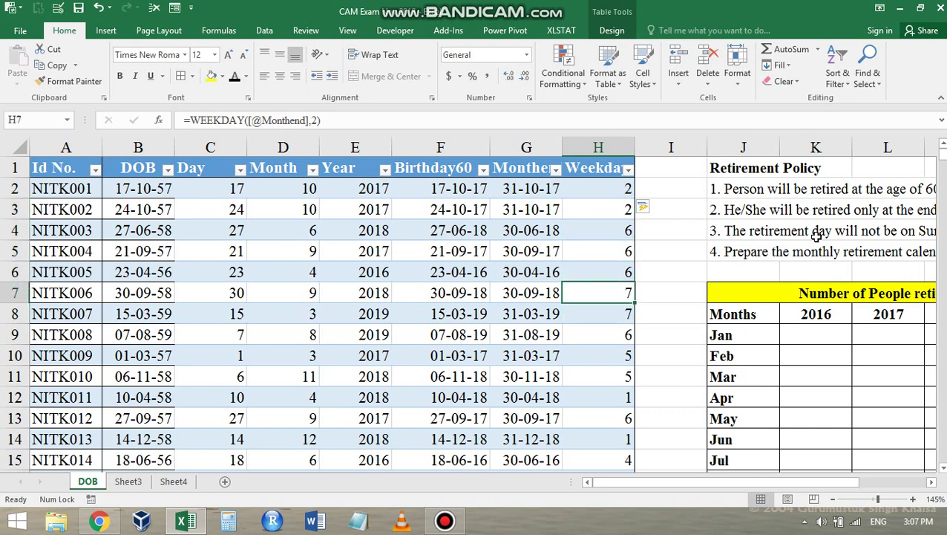
Step: Apply an Equal To 7 rule with light red fill to the Weekday values in H2:H501
key("ctrl+Up")
key("Down")
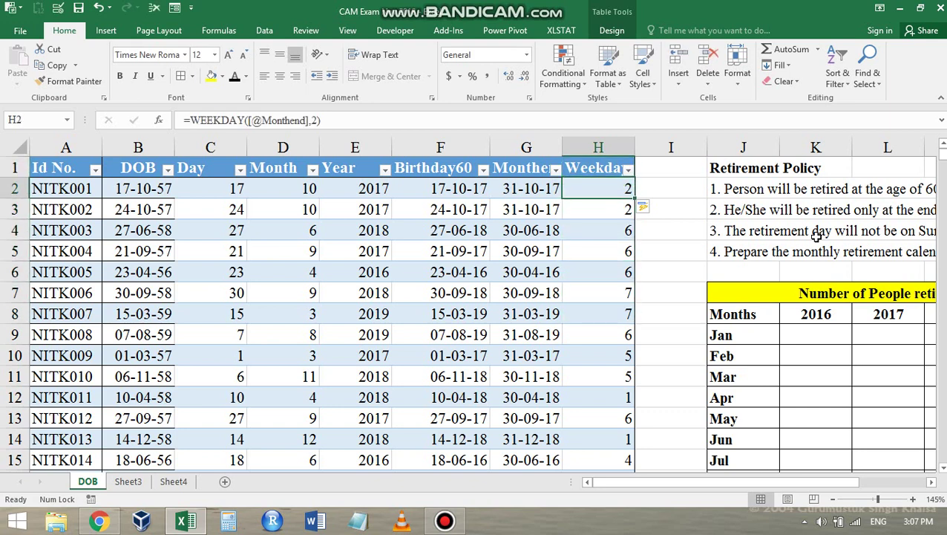
key("ctrl+shift+Down")
key("ctrl+BackSpace")
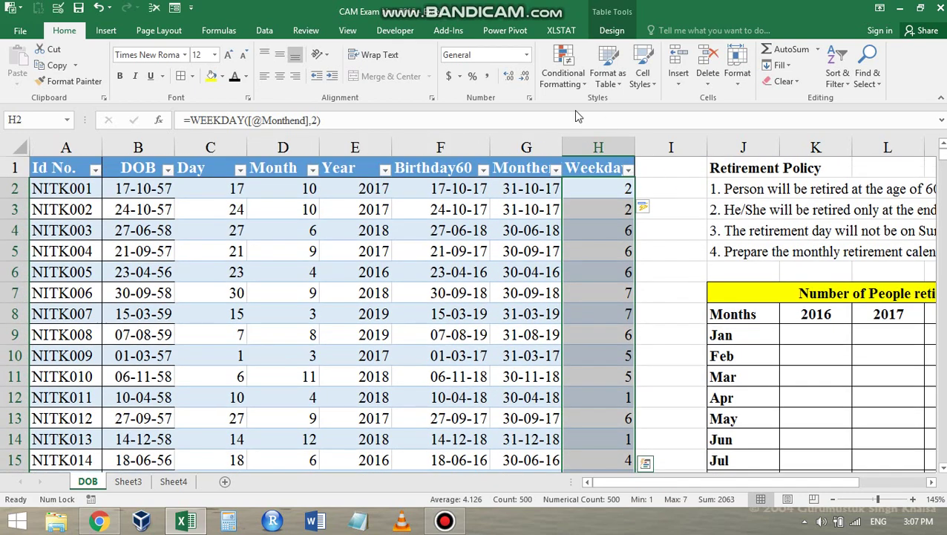
left_click(566, 78)
mouse_move(655, 110)
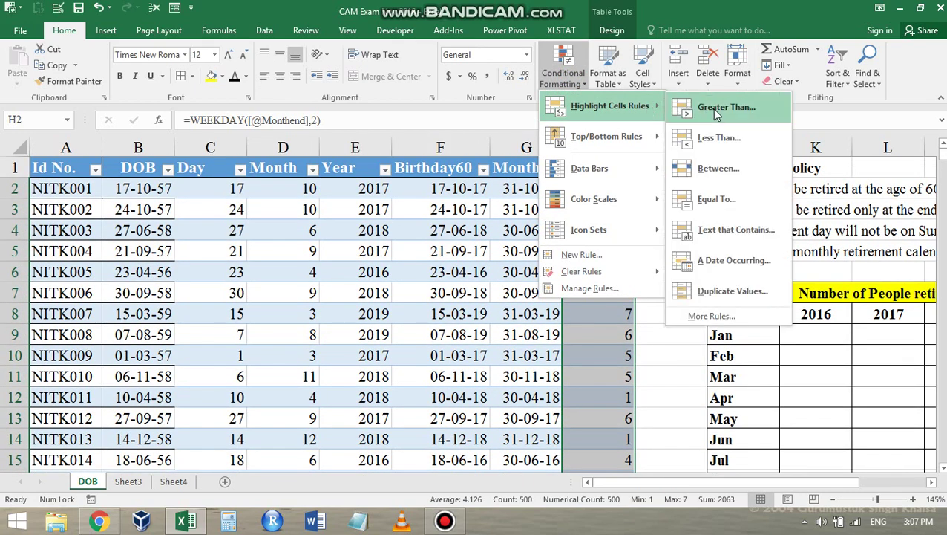
left_click(708, 198)
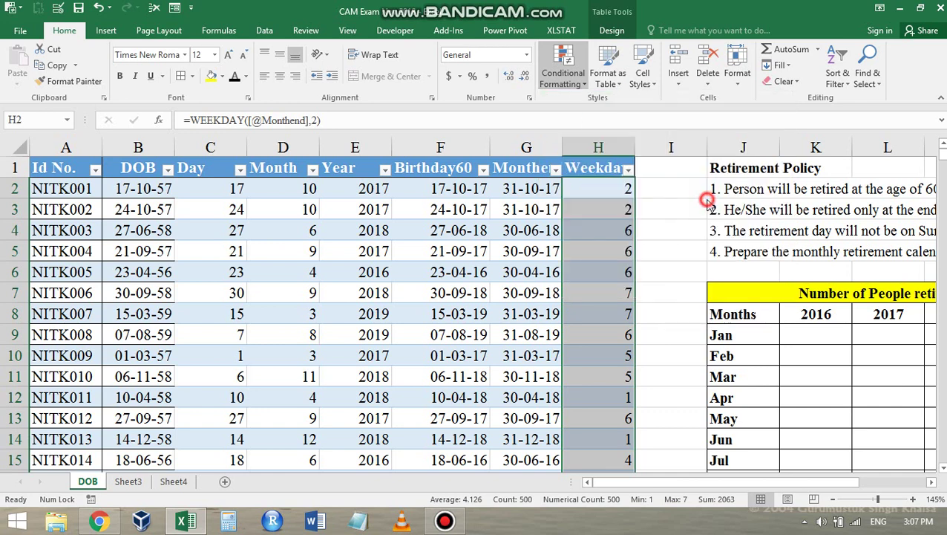
type("7")
key("Return")
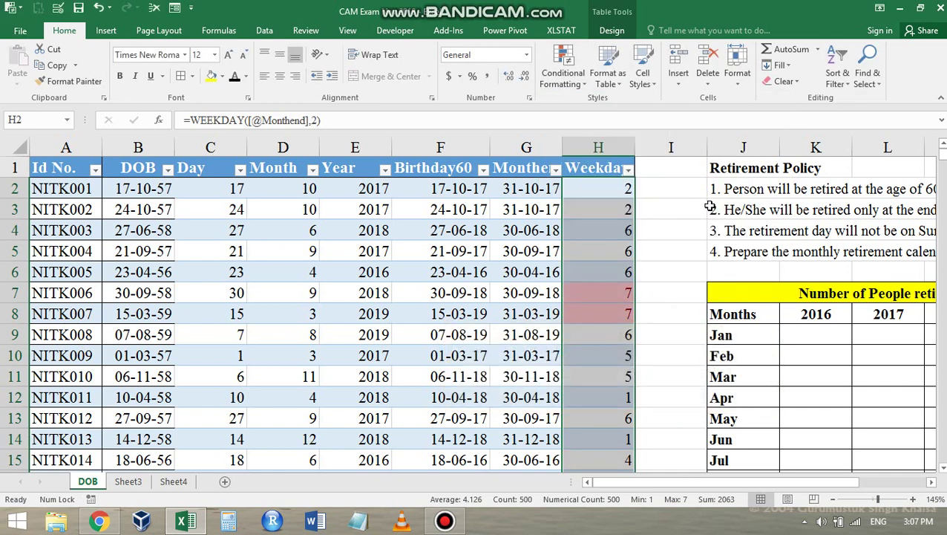
left_click(663, 295)
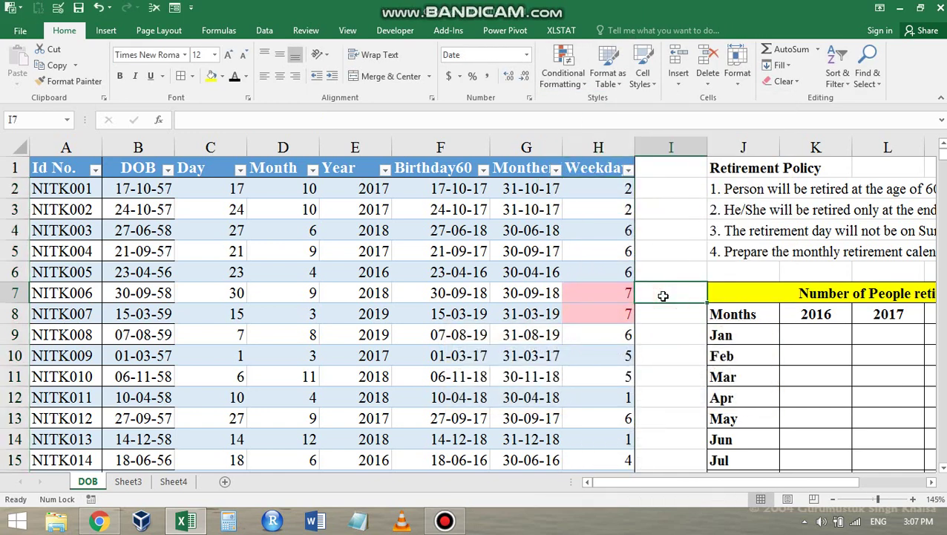
key("ctrl+Up")
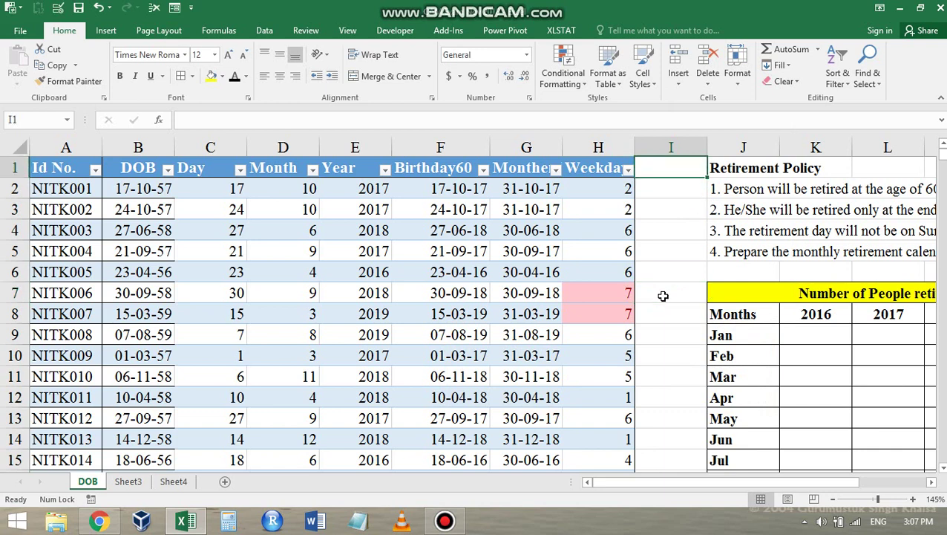
type("DoR")
key("ctrl+Return")
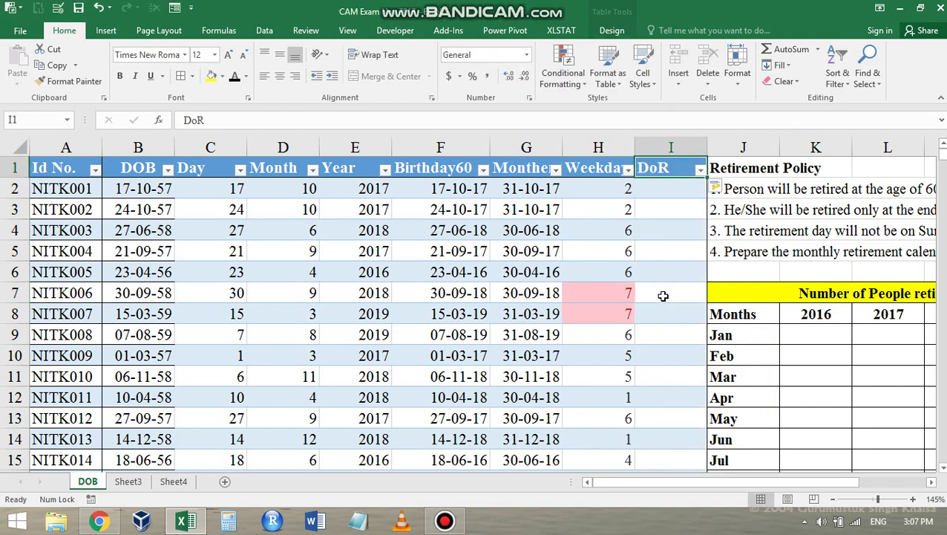
key("Down")
type("=")
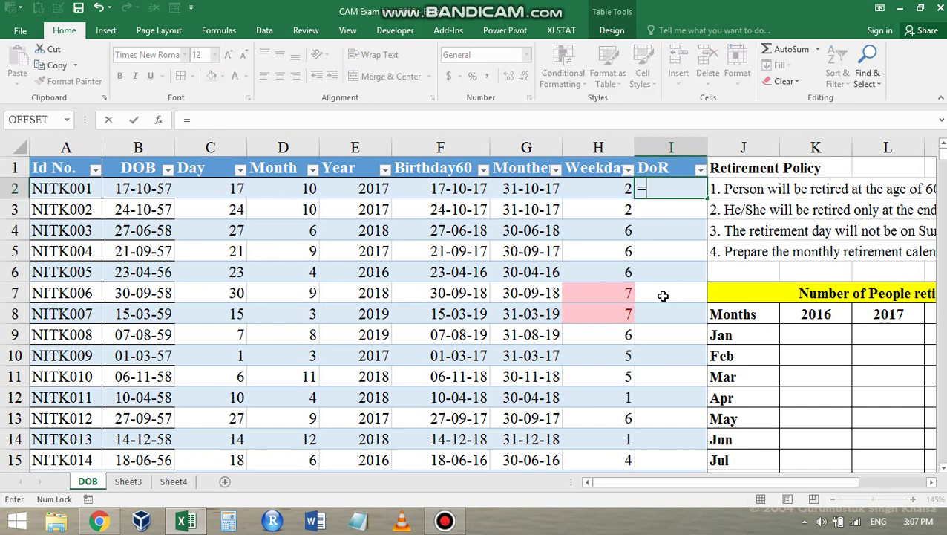
type("IF(")
key("Left")
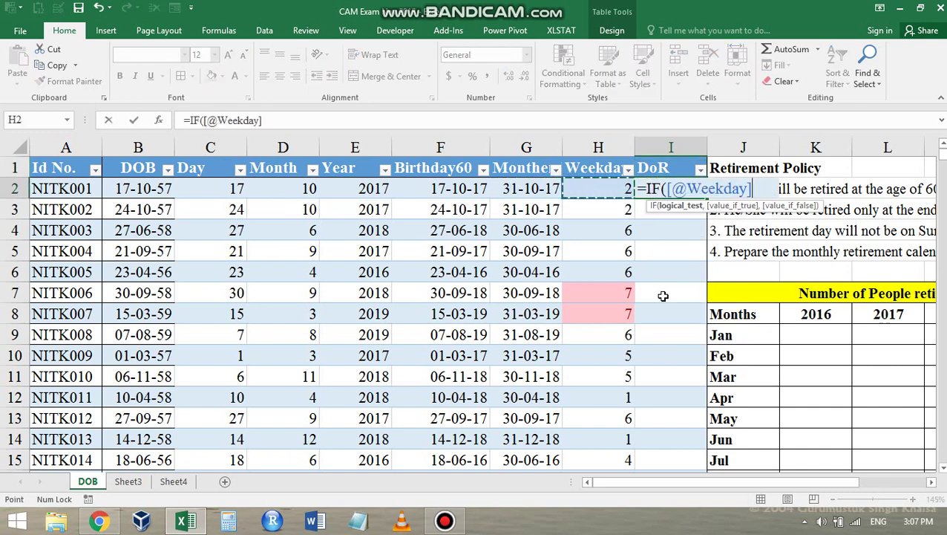
type("=7")
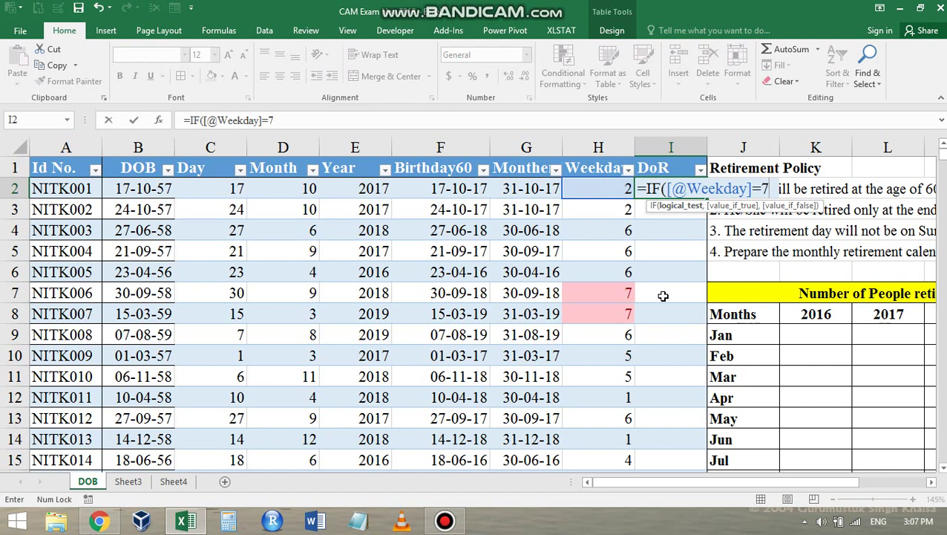
type(",")
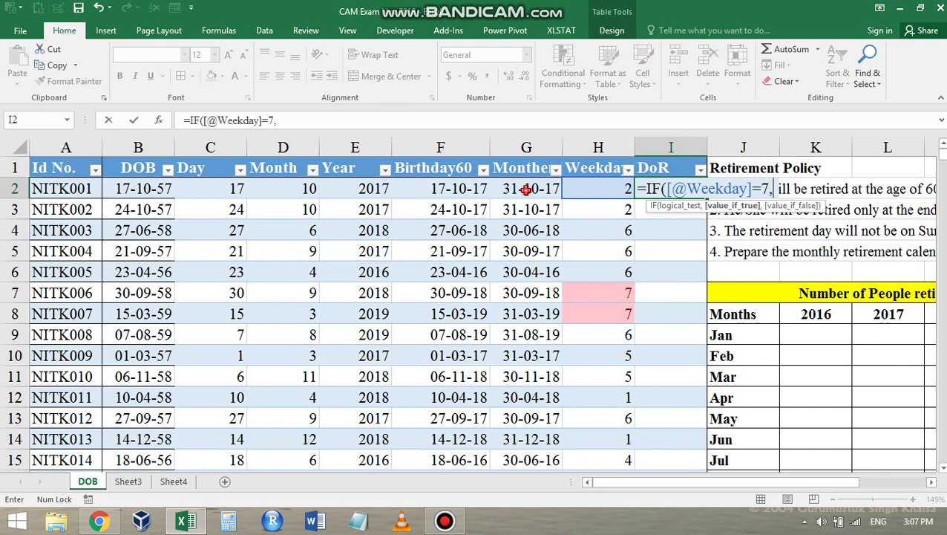
left_click(525, 188)
type("-1")
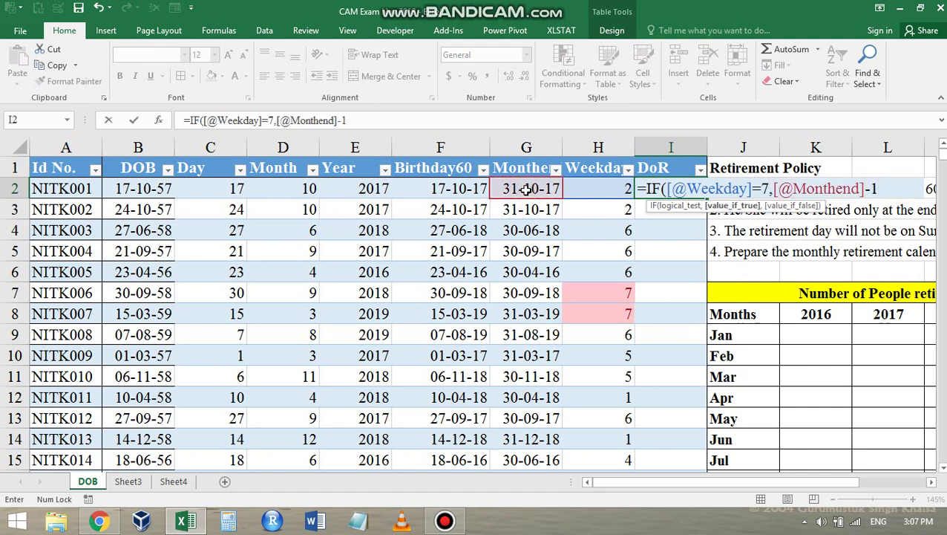
type(",")
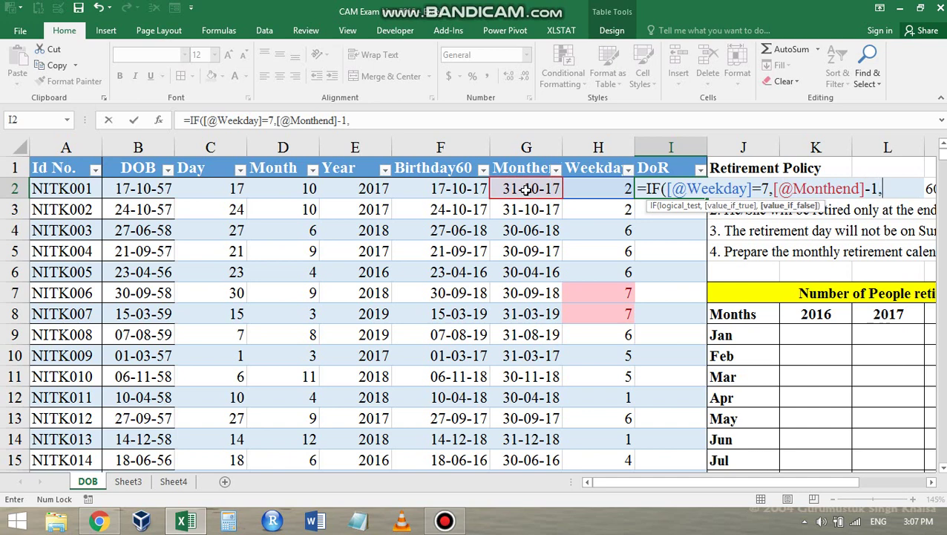
left_click(540, 187)
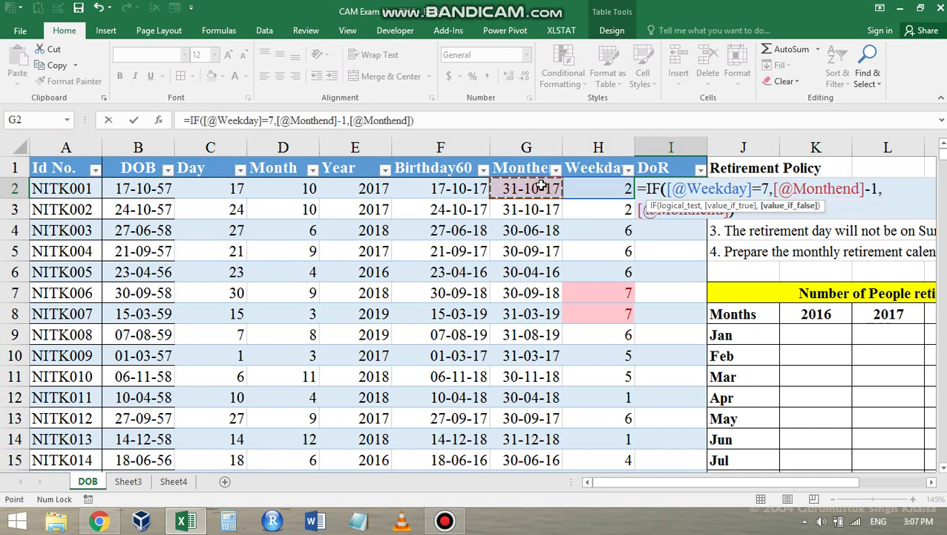
key("Return")
Step: Format the DoR values in I2:I501 as dates
key("Up")
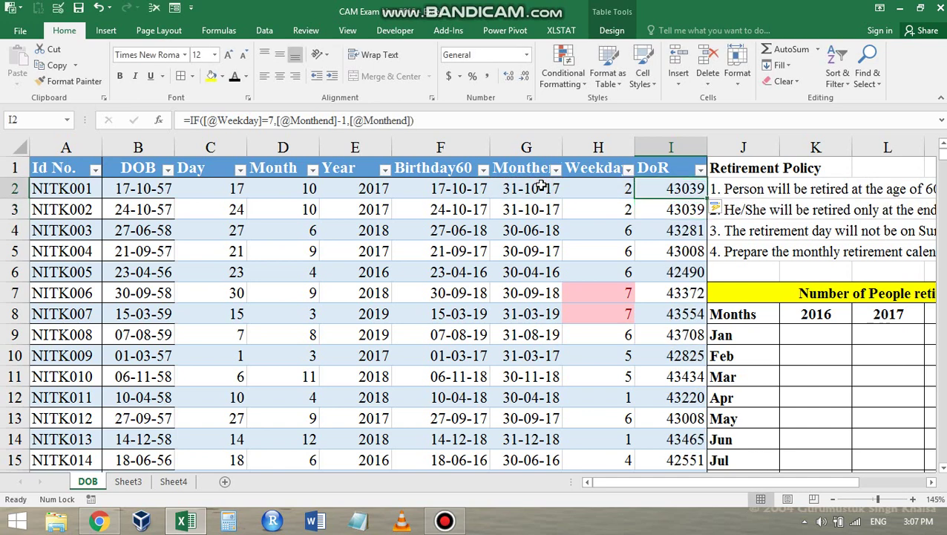
key("ctrl+shift+Down")
key("ctrl+BackSpace")
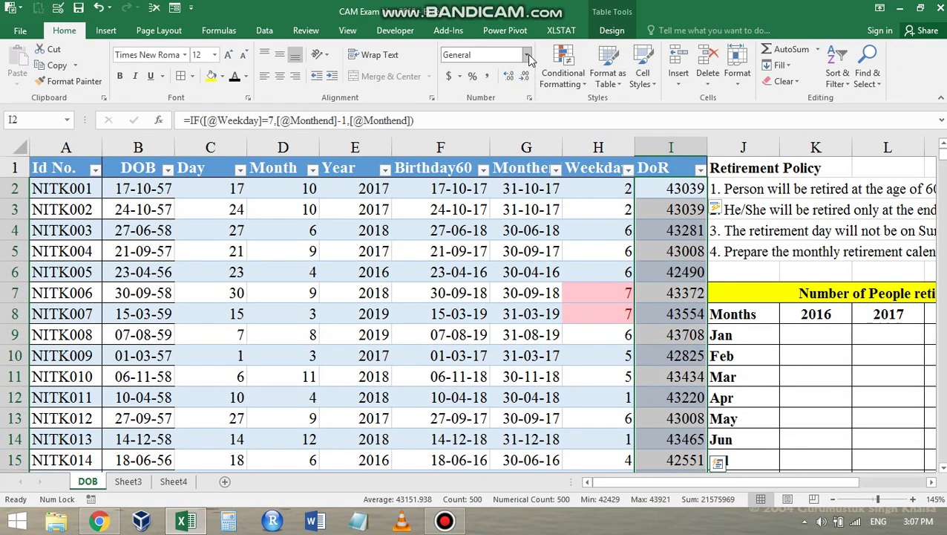
left_click(527, 55)
left_click(504, 194)
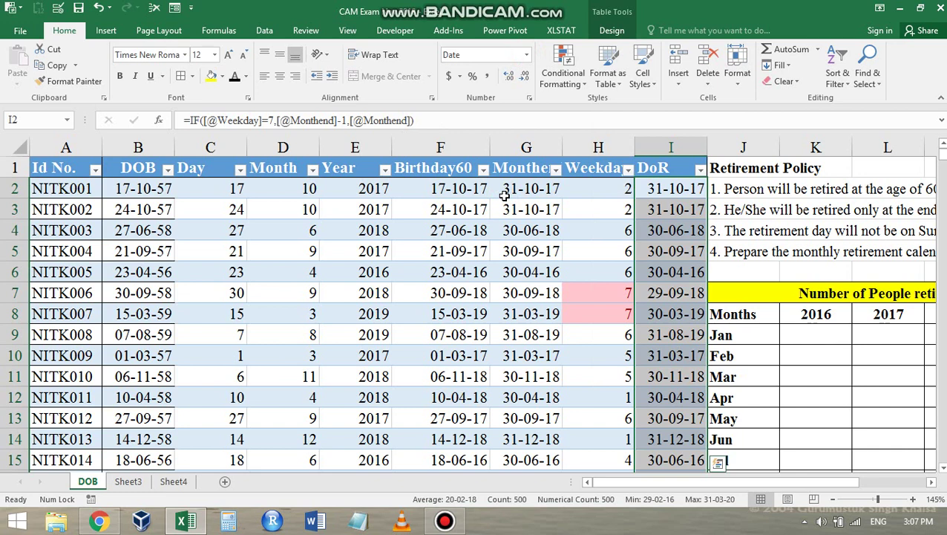
Step: Review the Year, Birthday60, Monthend, Weekday and DoR formulas in cells E2 through I2
left_click(368, 188)
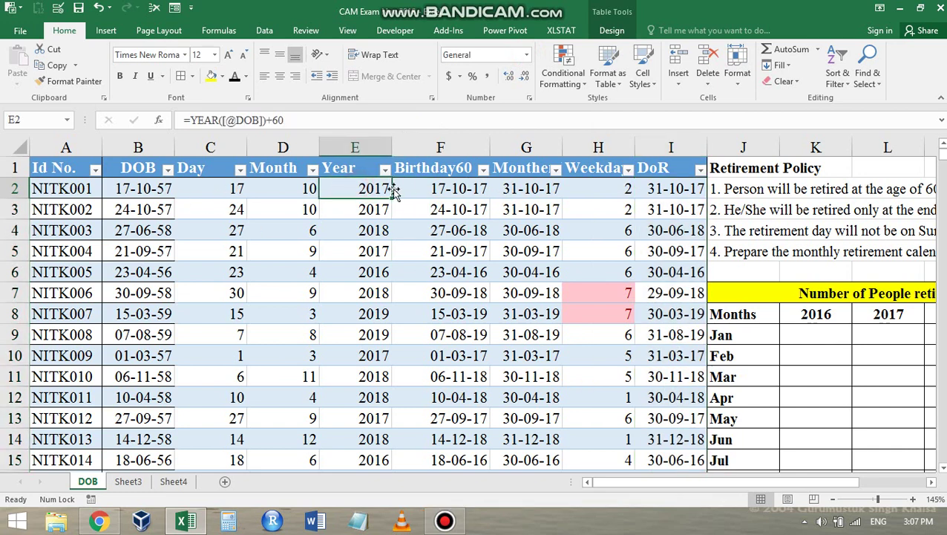
left_click(410, 188)
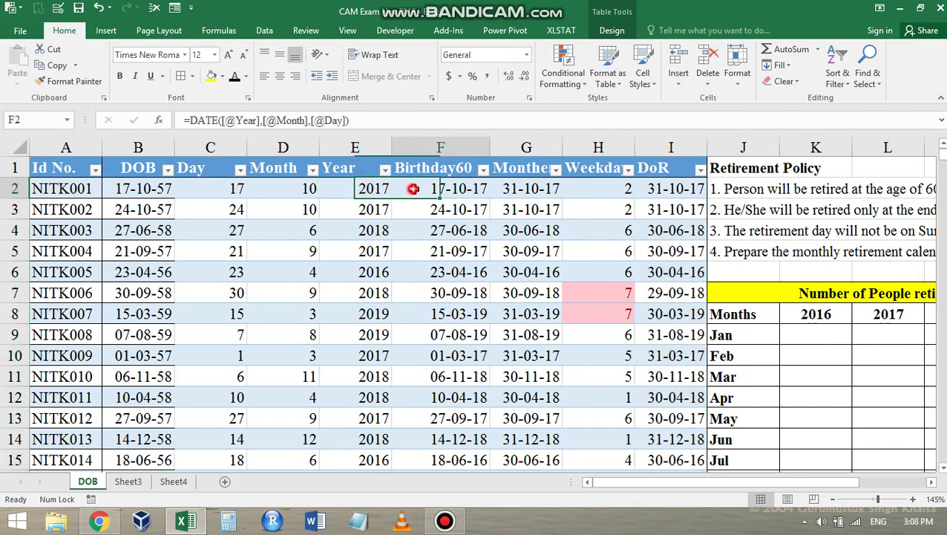
left_click(524, 190)
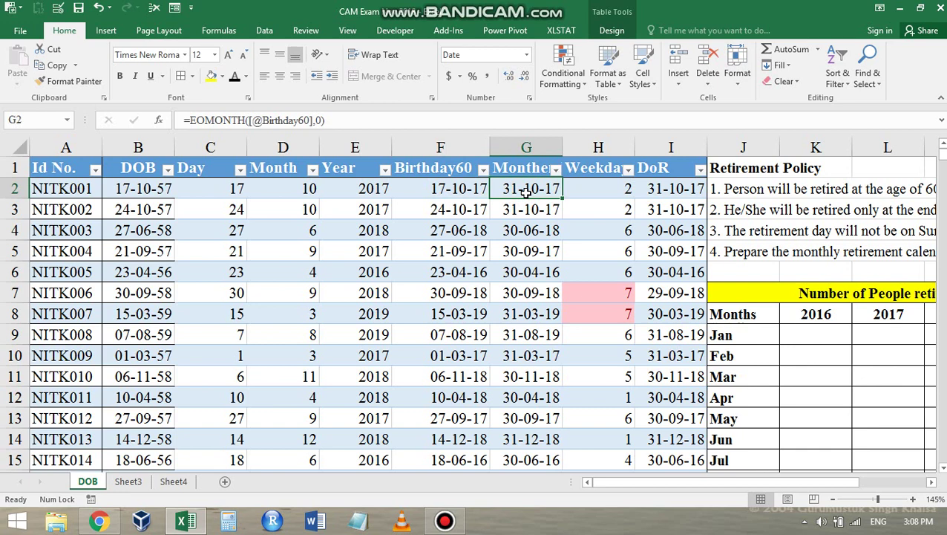
left_click(604, 191)
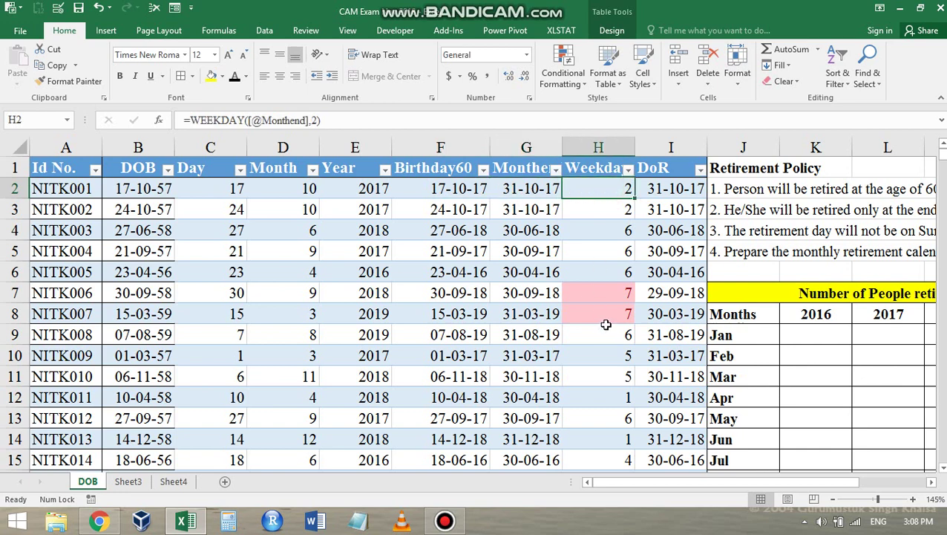
left_click(665, 190)
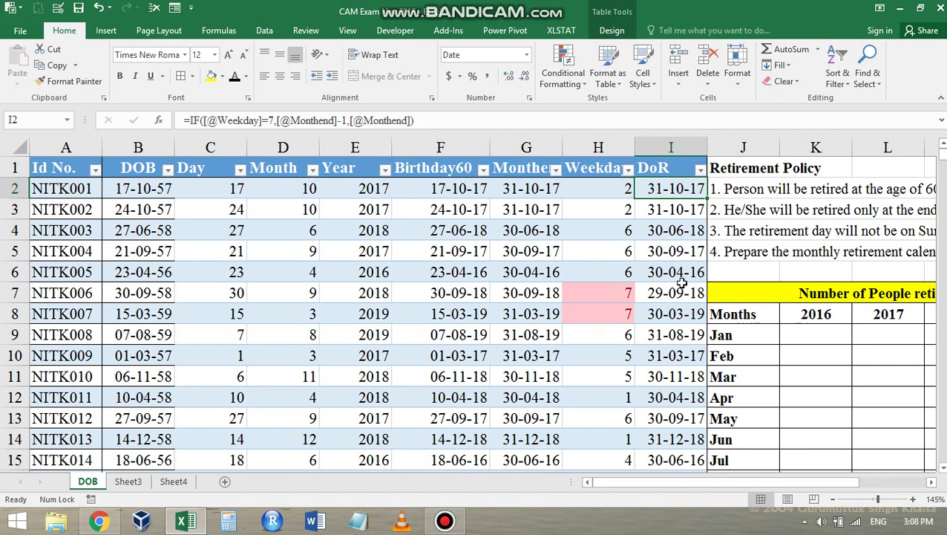
mouse_move(769, 482)
left_mouse_down()
mouse_move(840, 487)
mouse_move(802, 487)
left_mouse_up()
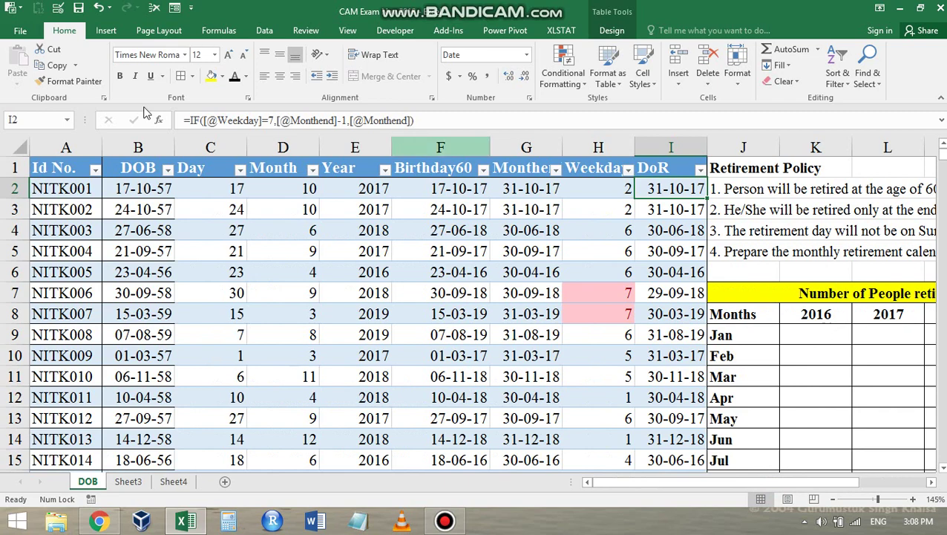
Step: Insert a PivotTable from Table1 on a new worksheet
left_click(105, 31)
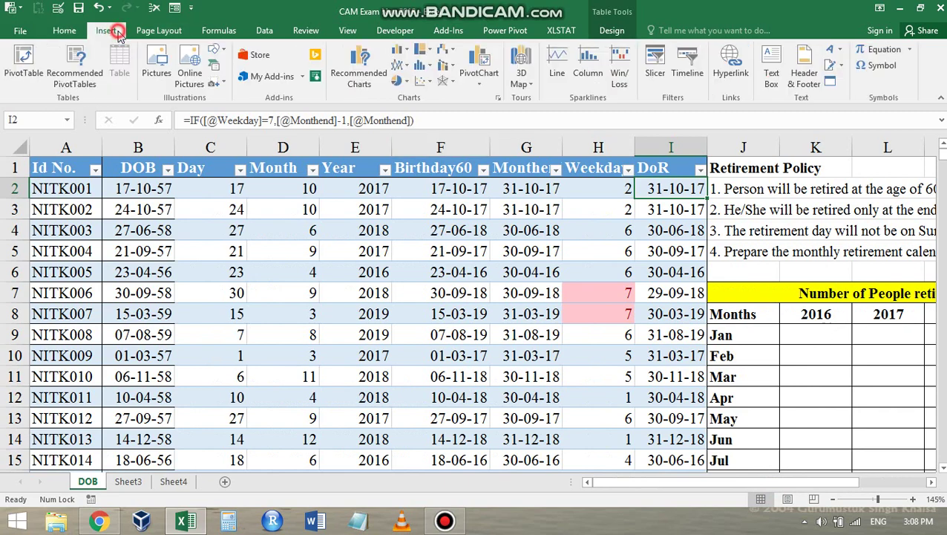
left_click(23, 63)
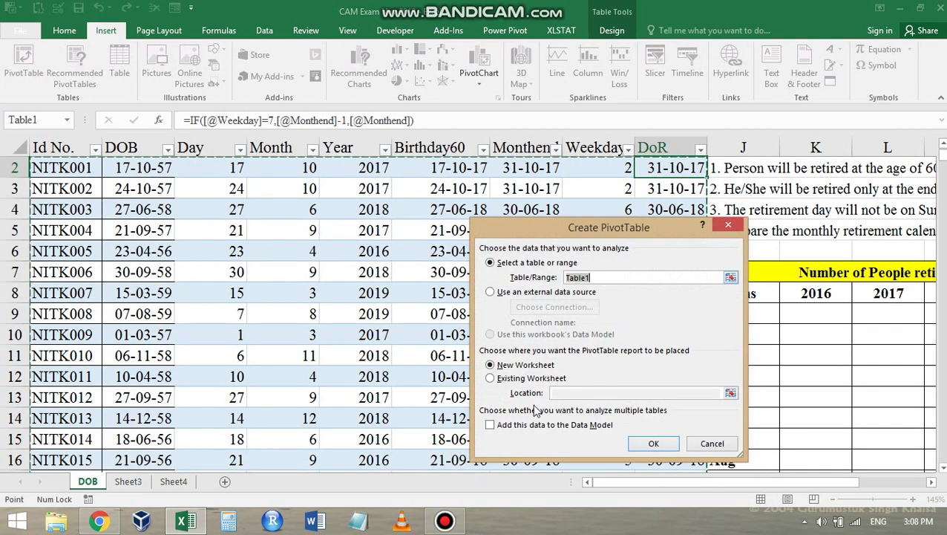
left_click(653, 443)
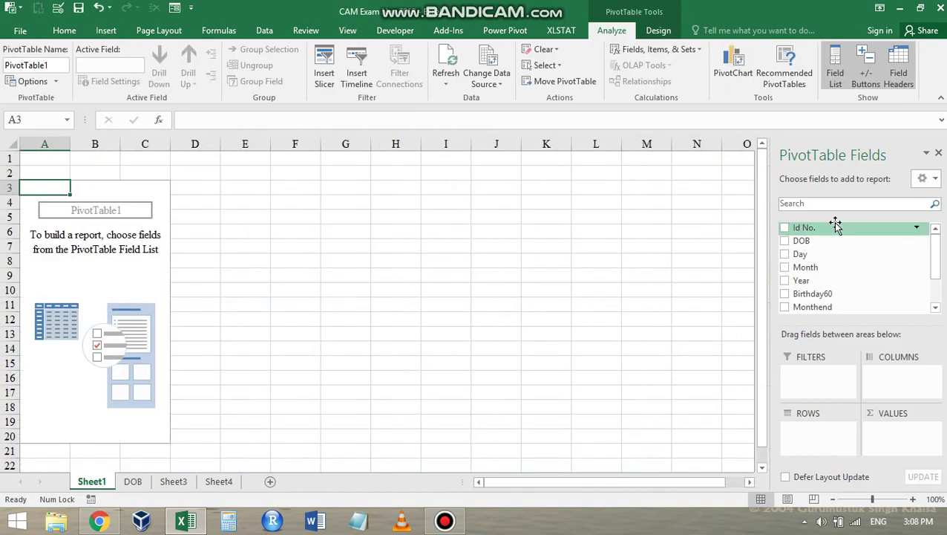
Step: Add DoR to the pivot rows, grouping it into Years, Quarters and months
scroll(889, 271, "down", 3)
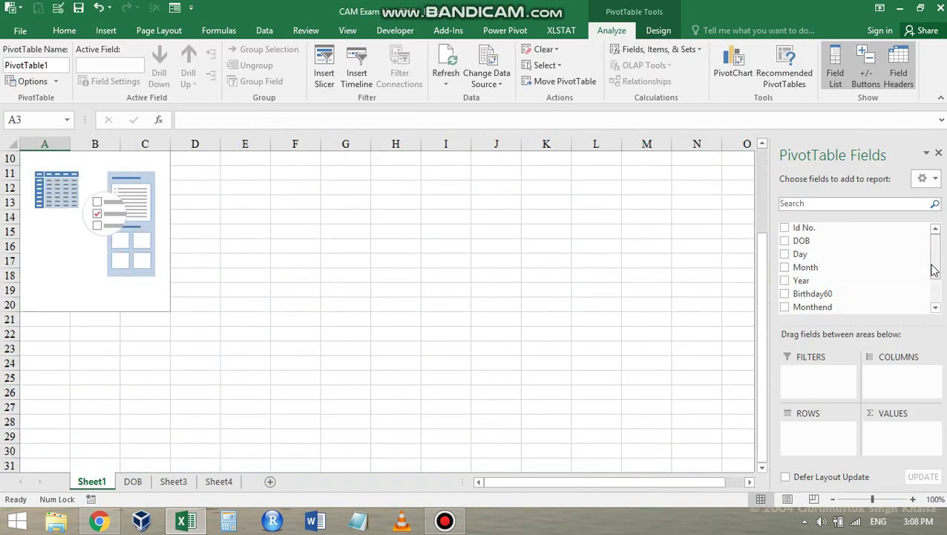
left_click_drag(934, 256, 934, 280)
left_click_drag(804, 289, 830, 450)
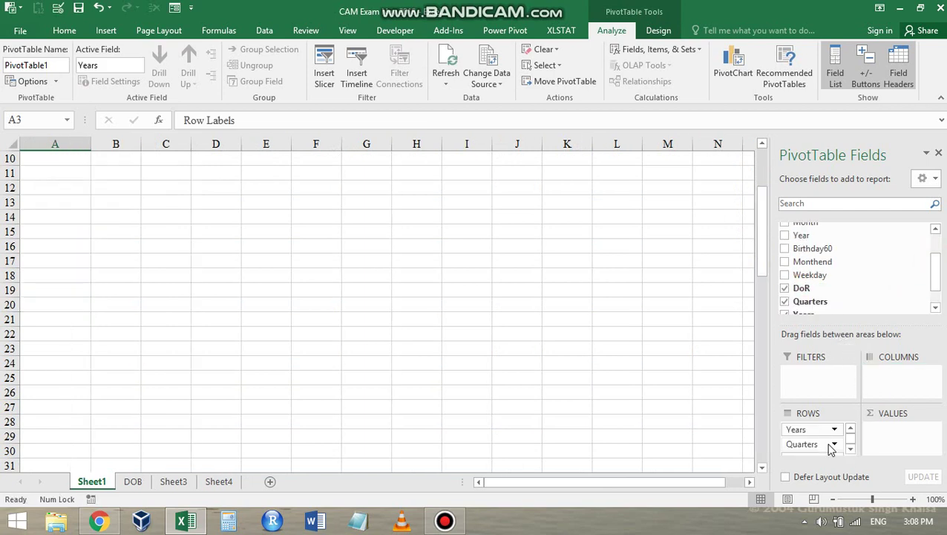
scroll(444, 263, "up", 2)
scroll(290, 295, "up", 1)
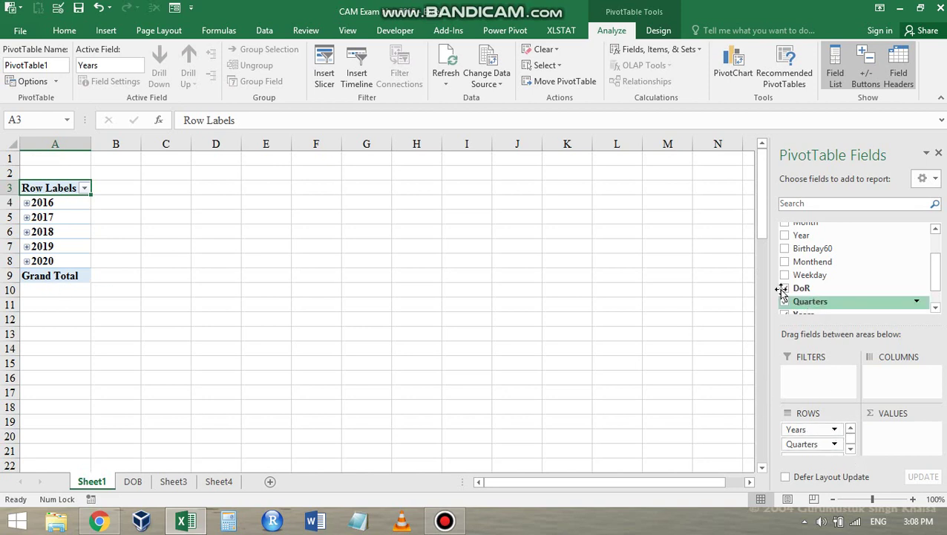
Step: Remove Quarters and move Years to columns, leaving months Jan–Dec in rows
left_click(851, 448)
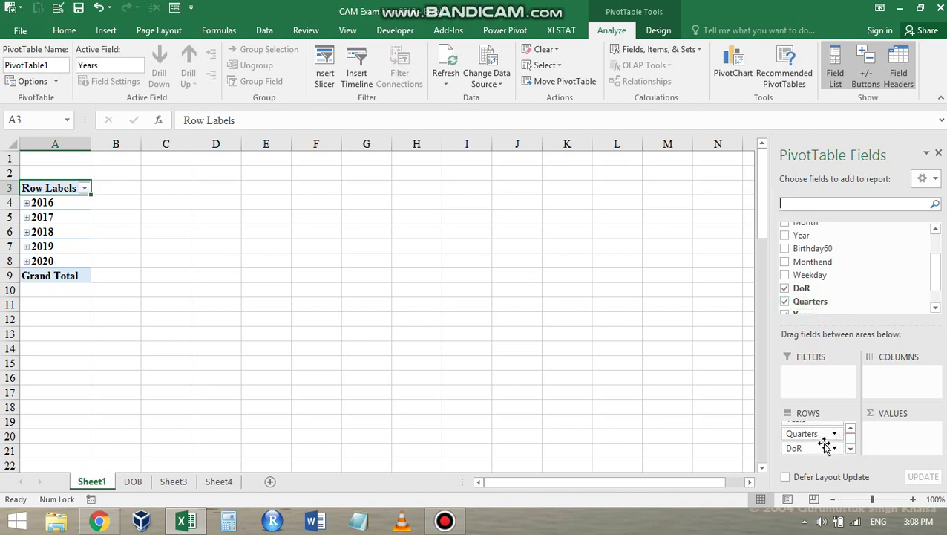
left_click_drag(819, 440, 855, 293)
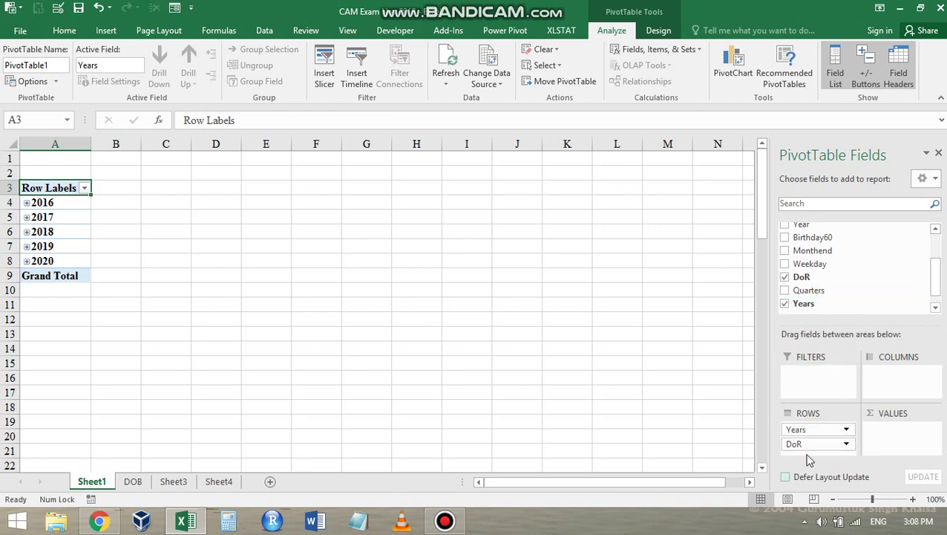
left_click_drag(882, 386, 881, 386)
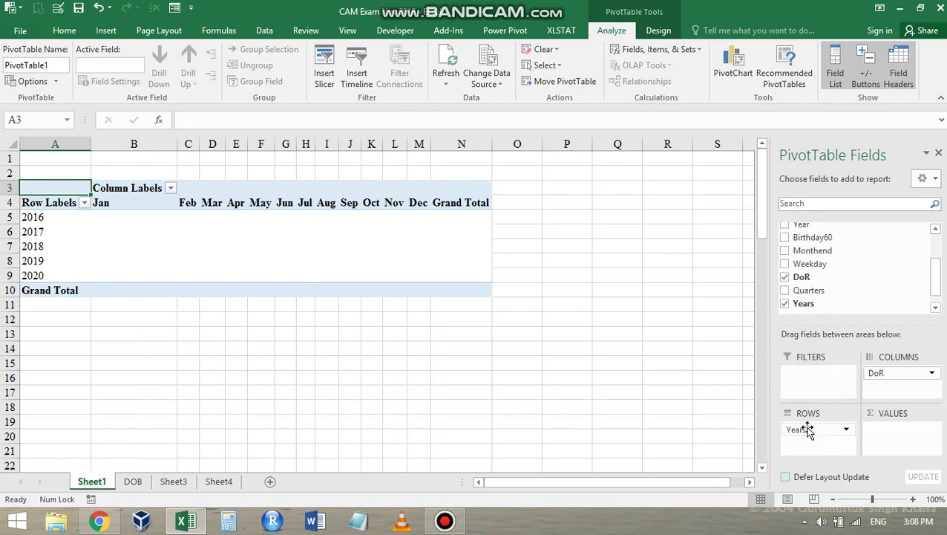
mouse_move(809, 430)
left_mouse_down()
mouse_move(874, 394)
mouse_move(824, 441)
left_mouse_up()
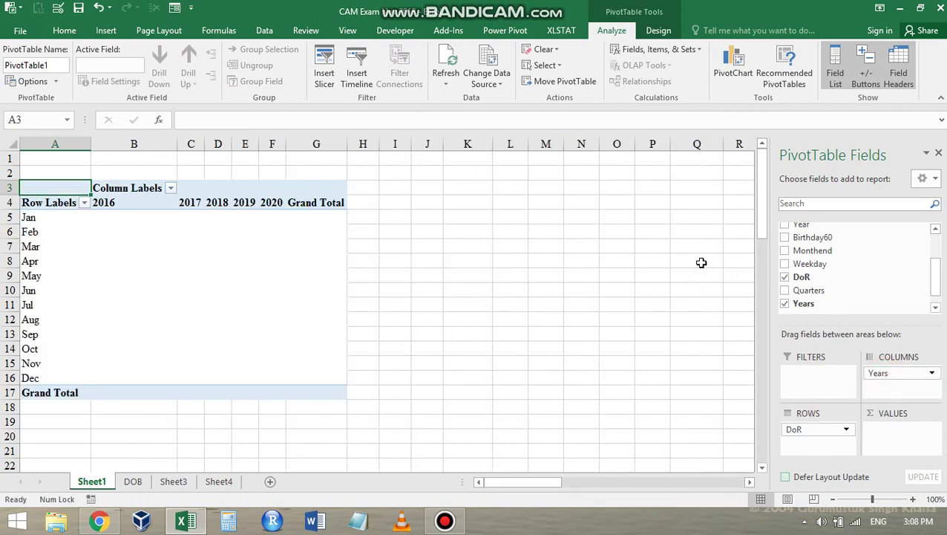
scroll(838, 267, "up", 5)
left_click_drag(808, 225, 899, 445)
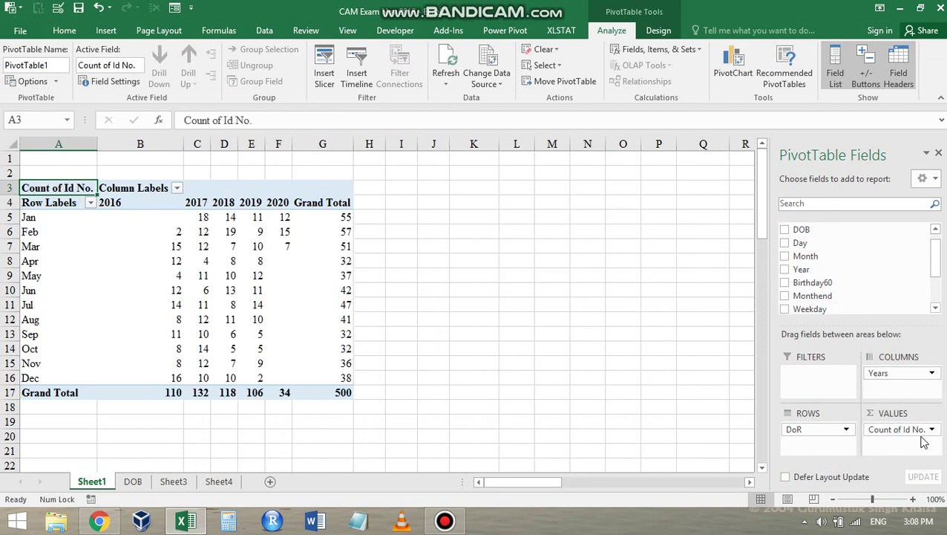
Step: Widen column B, verify counts like March 2018's 7 and the 500 total, then open DOB
left_click_drag(183, 146, 138, 146)
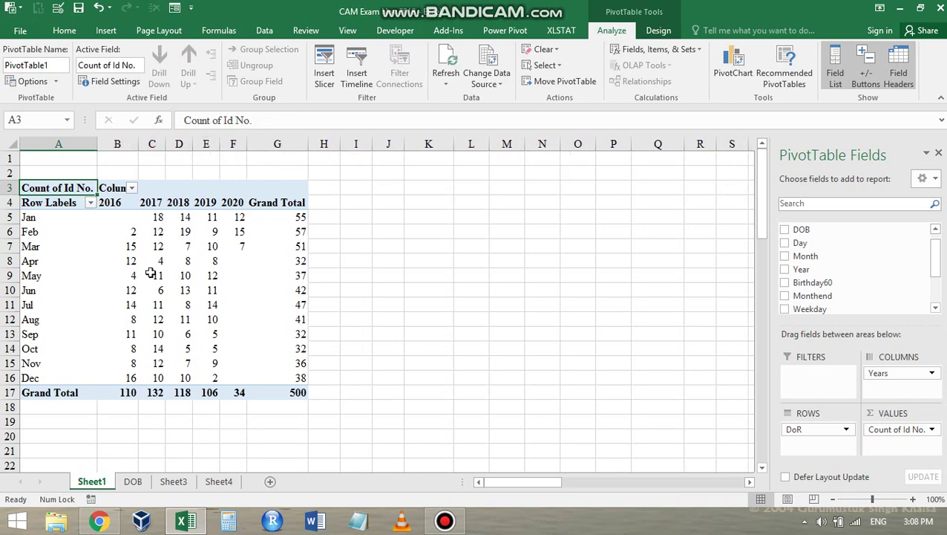
left_click(293, 392)
scroll(306, 319, "up", 2)
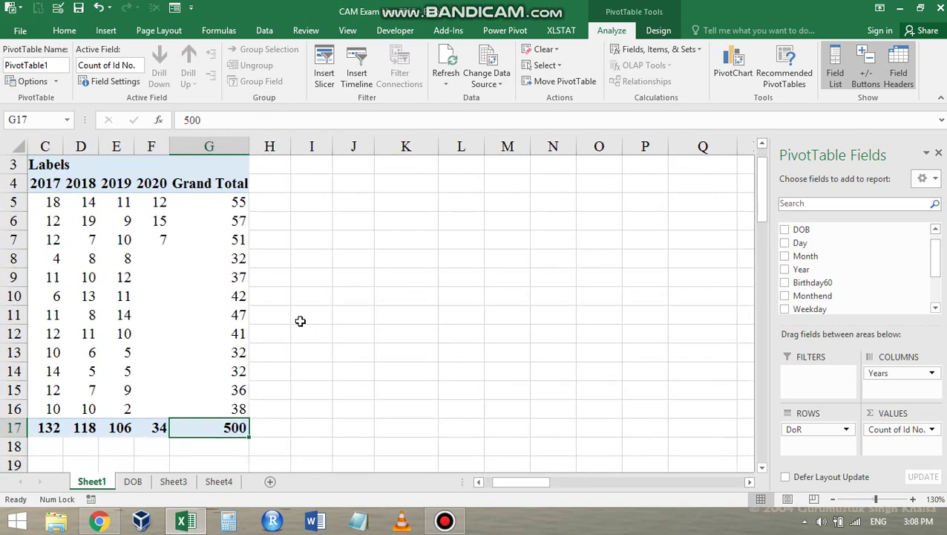
key("ctrl+Home")
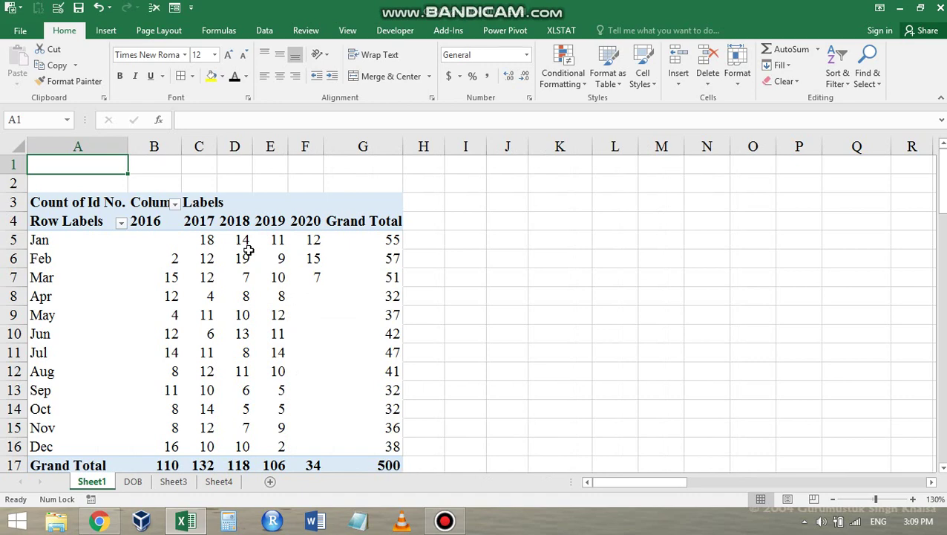
left_click(248, 241)
key("Down")
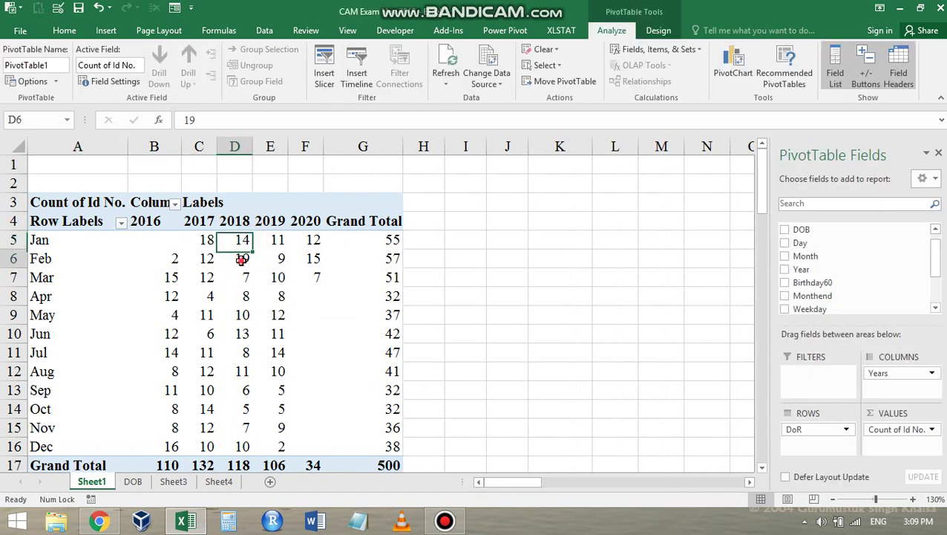
left_click(241, 280)
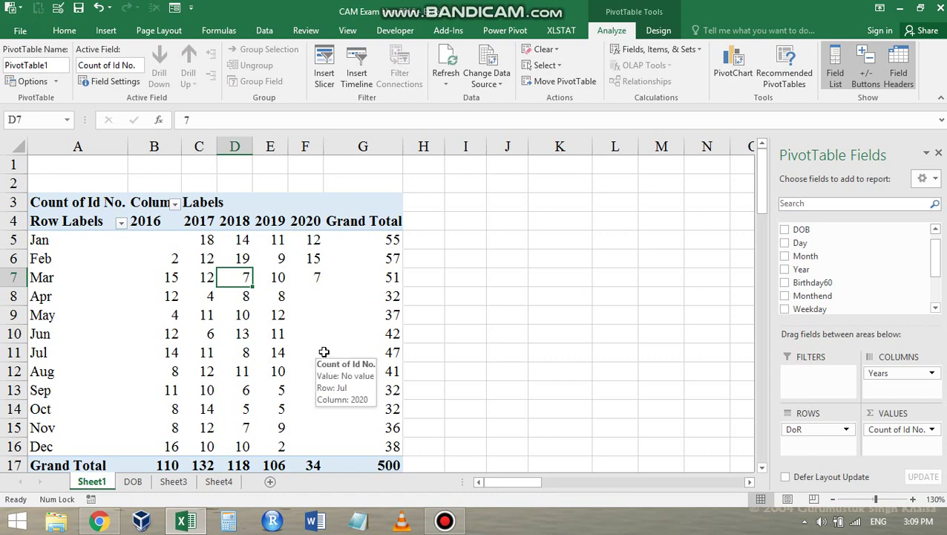
left_click(133, 482)
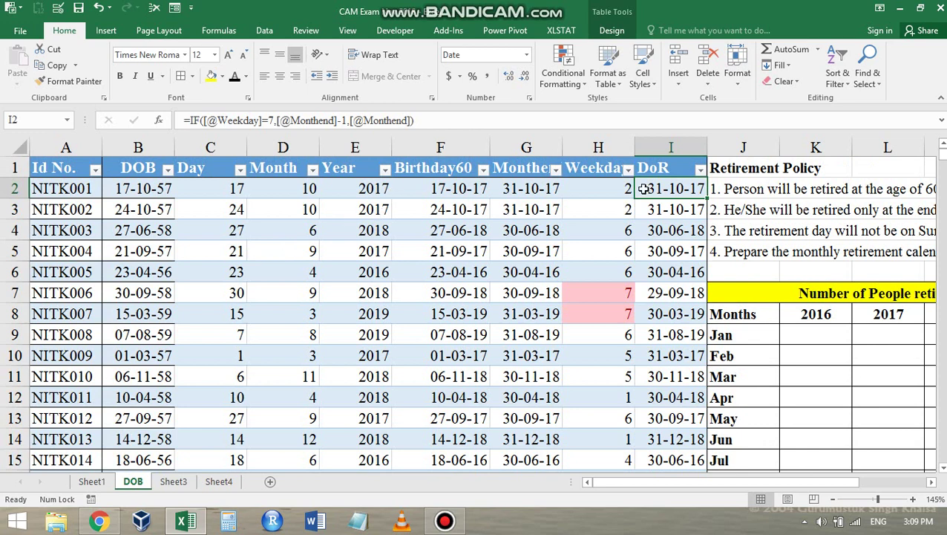
Step: Sort the table by Year smallest to largest and scroll through the 2016 and 2017 rows
left_click(381, 188)
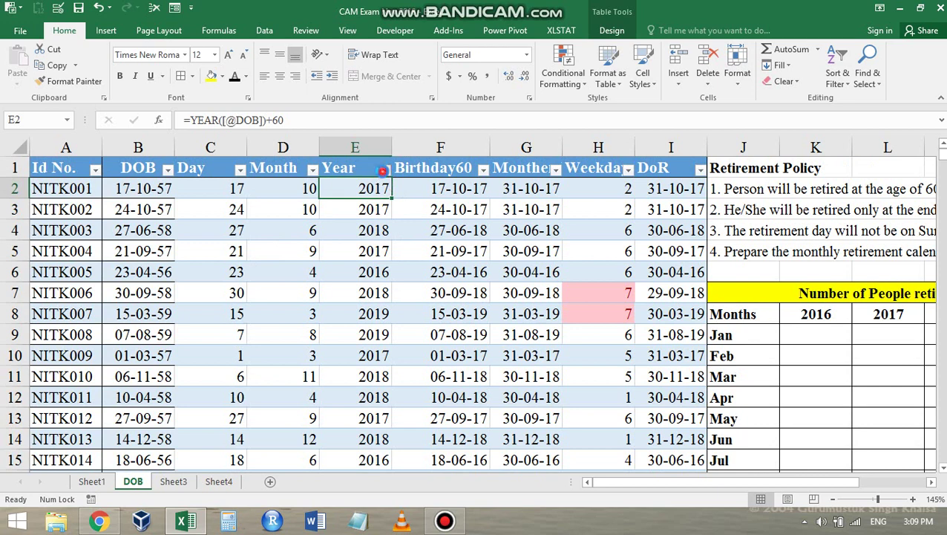
left_click(385, 168)
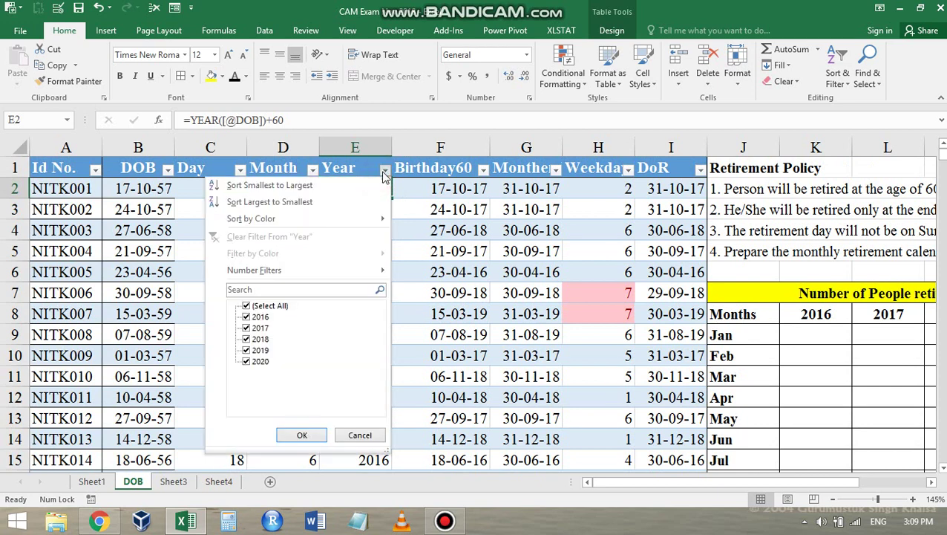
left_click(301, 185)
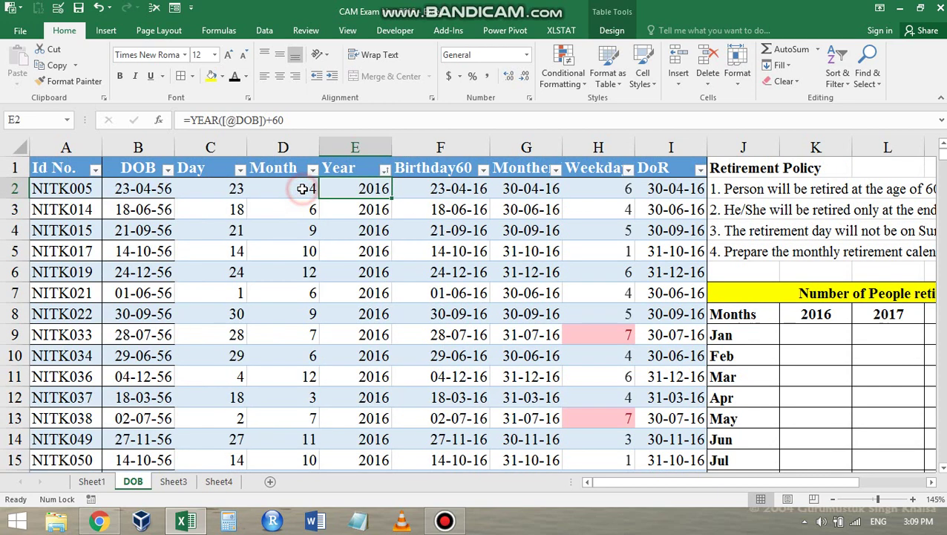
scroll(397, 260, "down", 8)
scroll(397, 260, "down", 9)
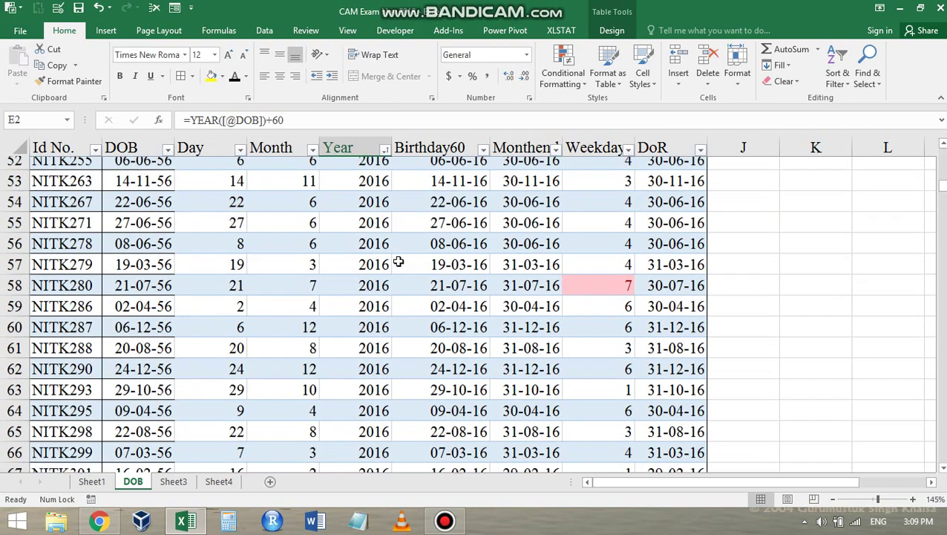
scroll(399, 262, "down", 17)
scroll(397, 261, "down", 17)
scroll(380, 259, "down", 2)
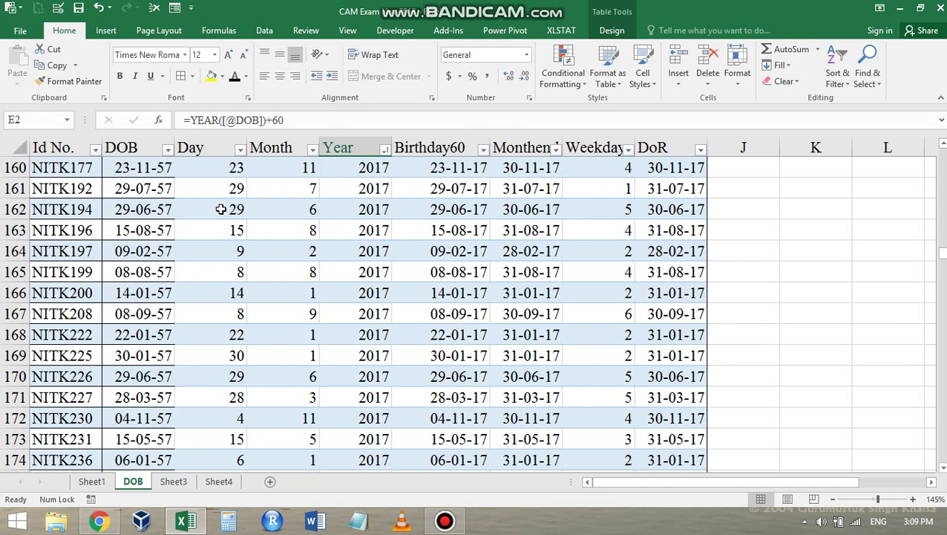
left_click(75, 254)
scroll(394, 272, "up", 6)
scroll(395, 268, "up", 11)
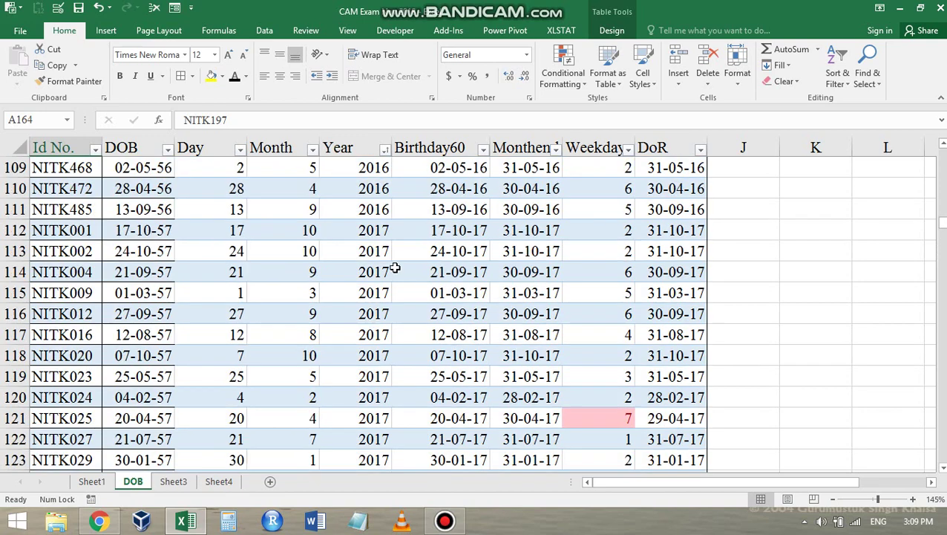
key("ctrl+Home")
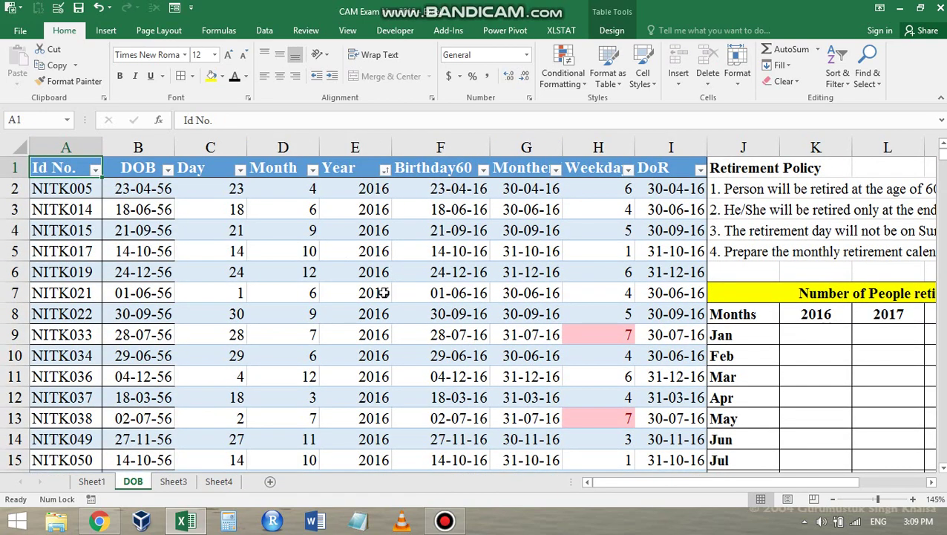
left_click(384, 172)
mouse_move(277, 220)
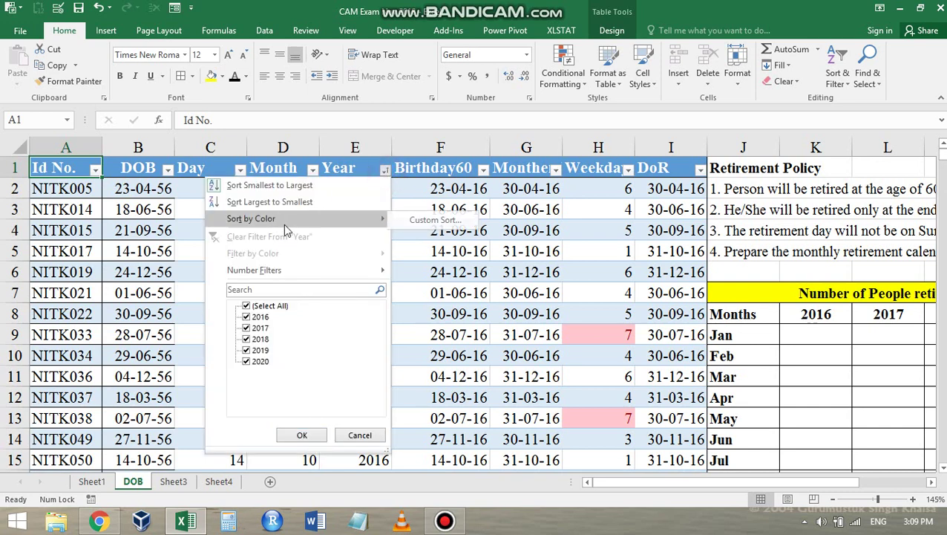
left_click(96, 170)
left_click(96, 170)
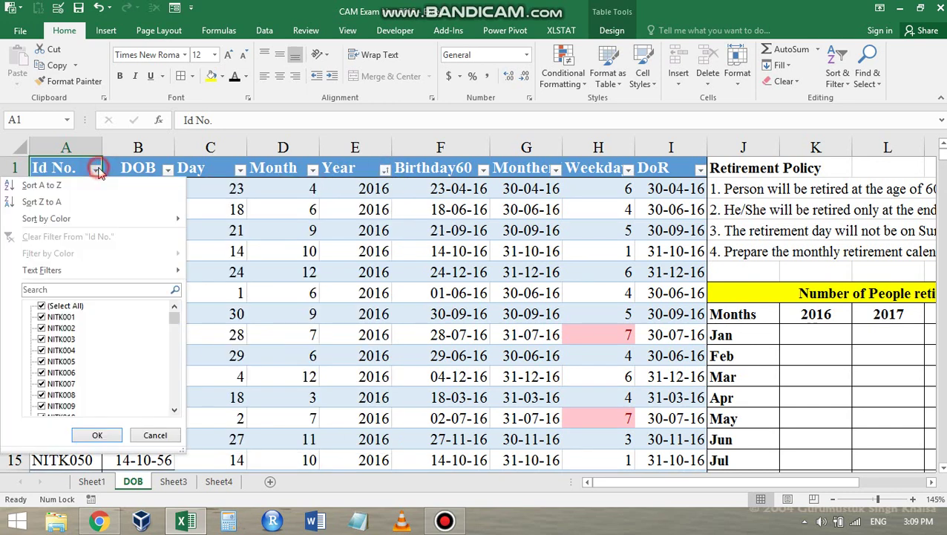
left_click(70, 189)
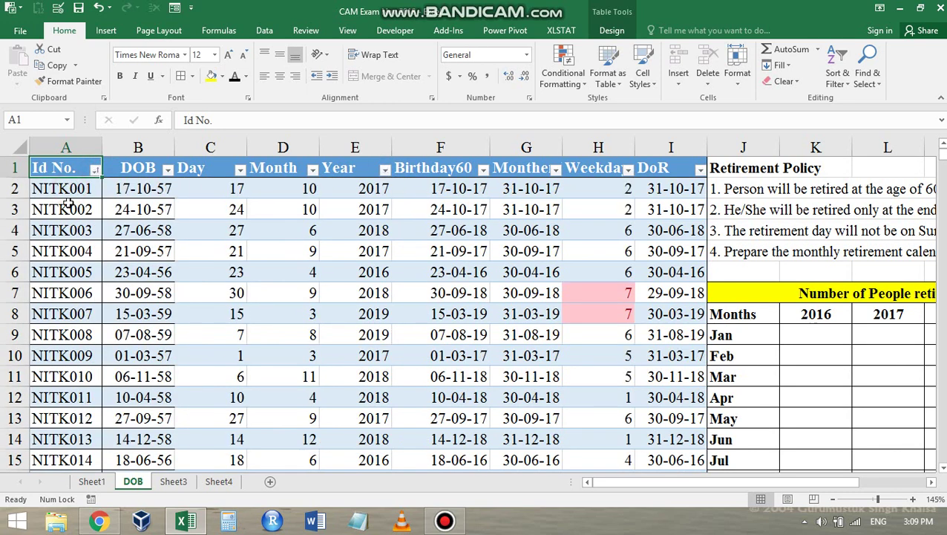
left_click(231, 251)
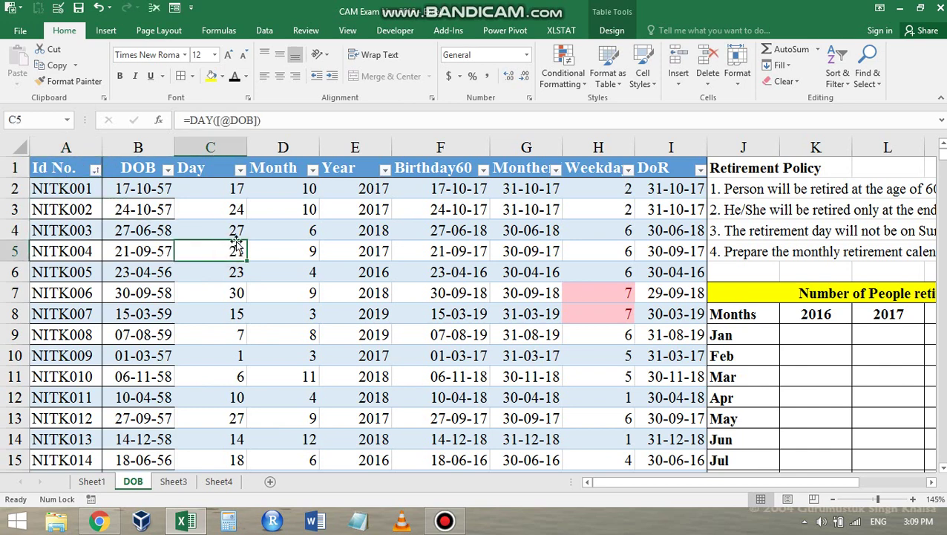
left_click(216, 191)
left_click(283, 189)
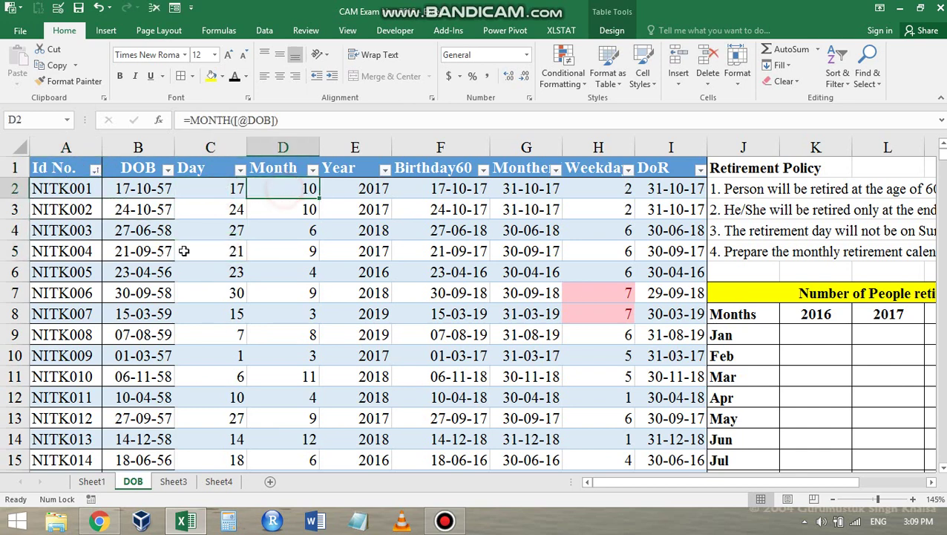
left_click(135, 271)
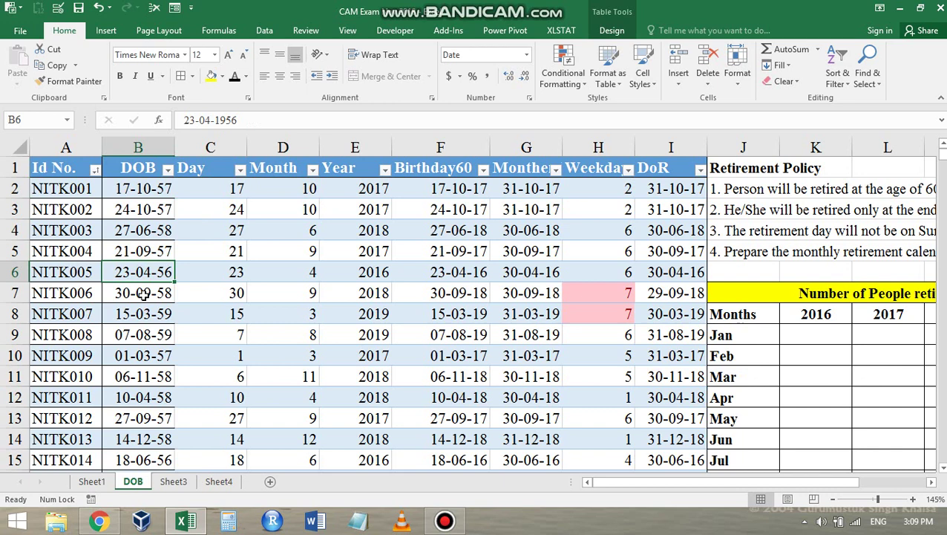
left_click(215, 190)
left_click(282, 192)
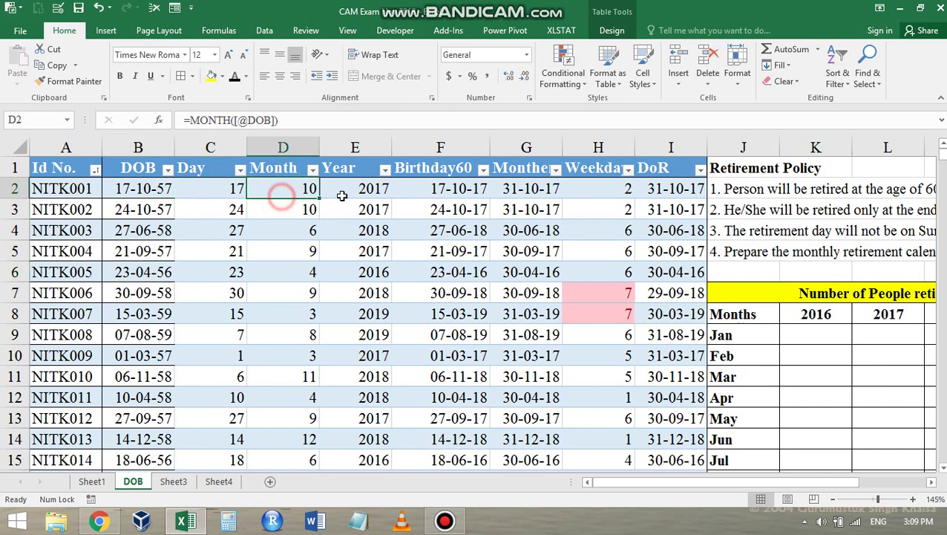
left_click(340, 196)
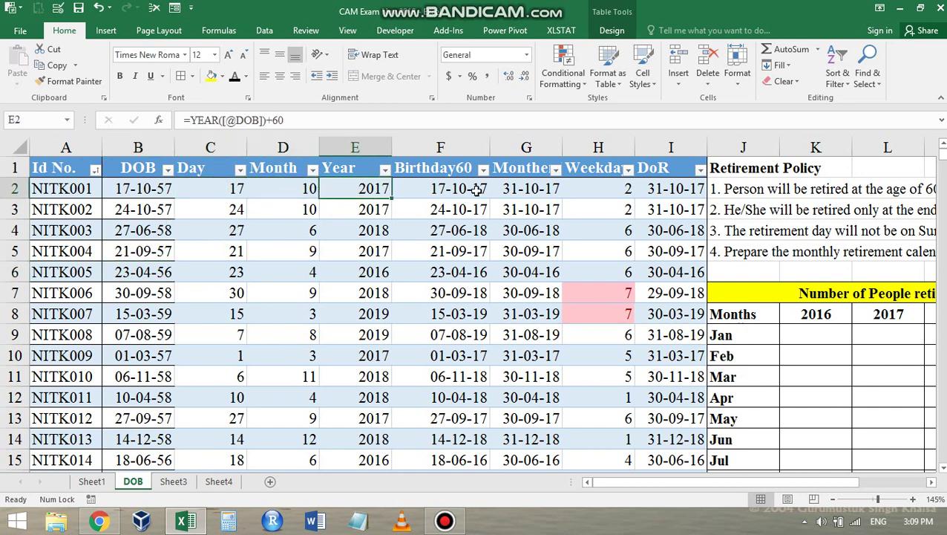
left_click(443, 190)
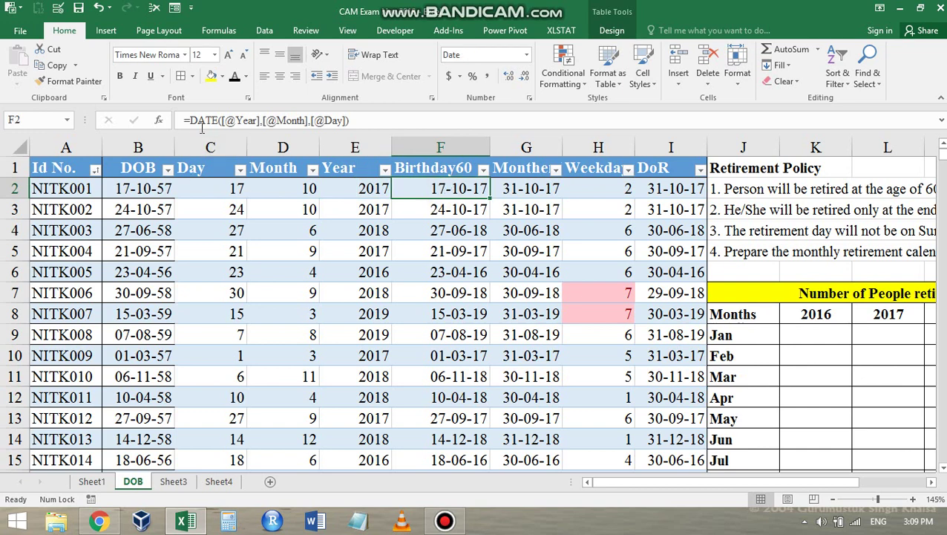
left_click(533, 189)
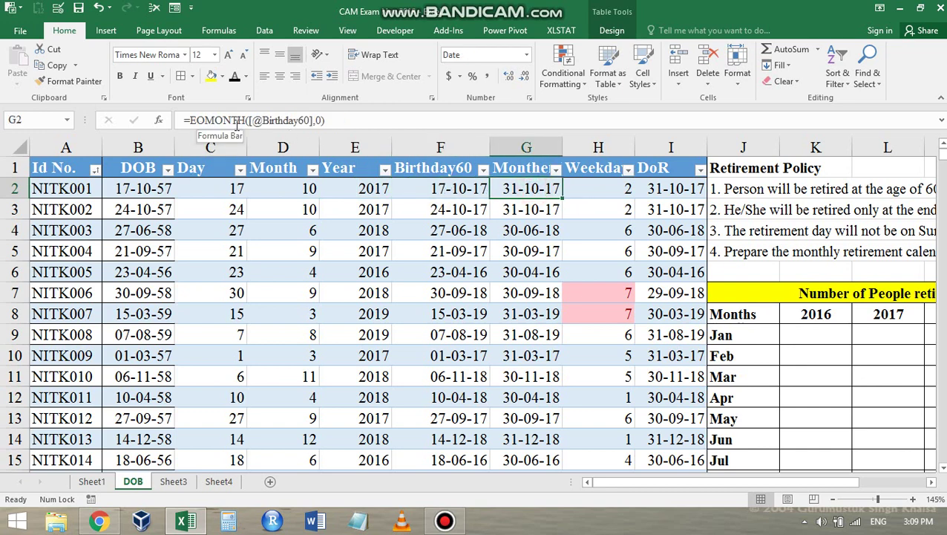
left_click(605, 190)
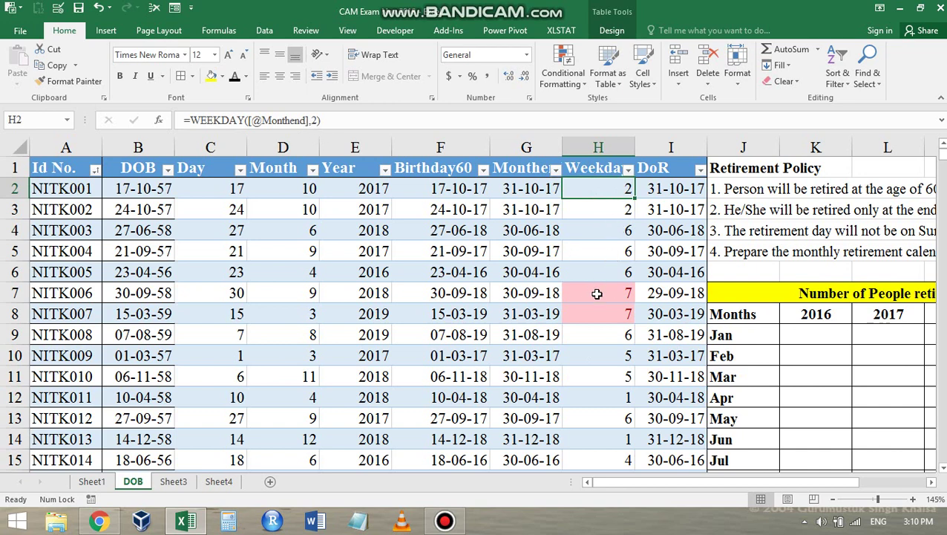
left_click(666, 193)
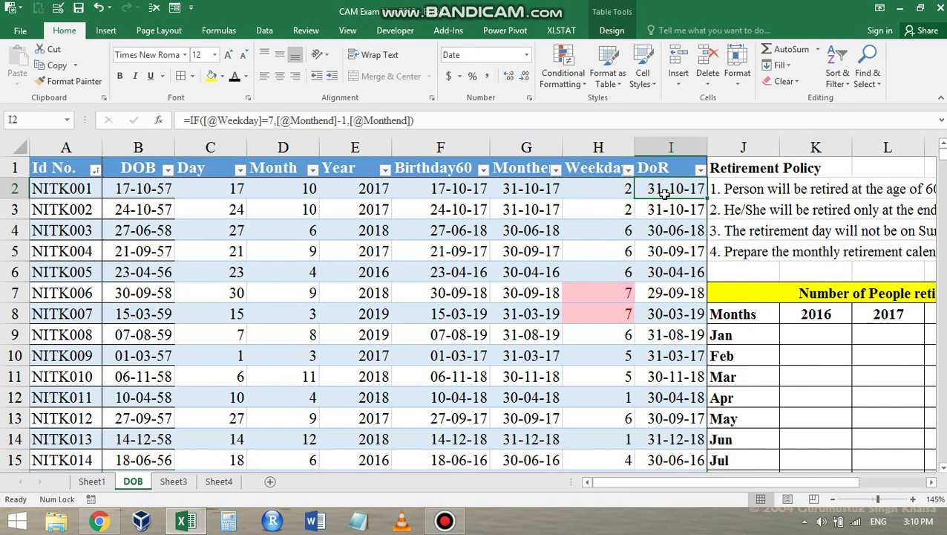
left_click(92, 481)
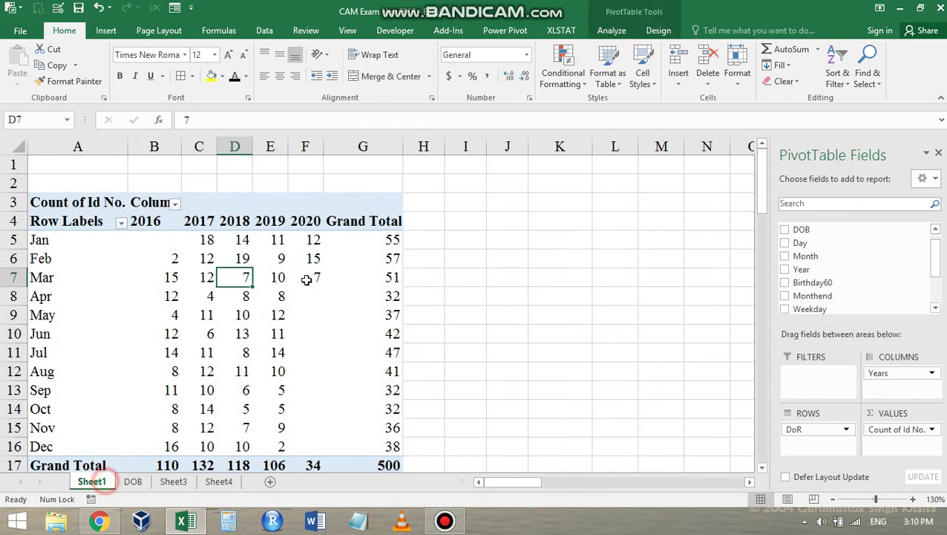
left_click(133, 481)
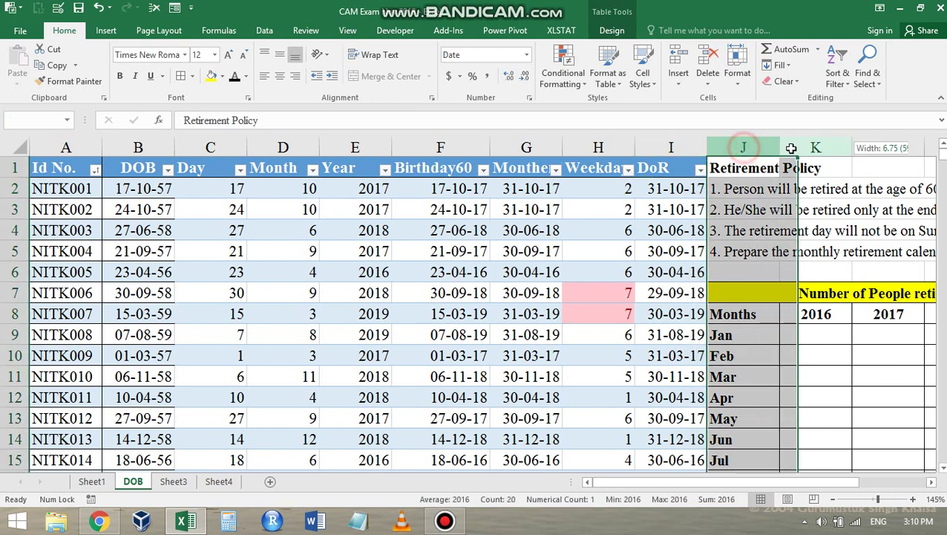
Step: Insert two blank columns at J:K before the Retirement Policy column
left_click_drag(743, 147, 816, 147)
right_click(815, 147)
left_click(827, 243)
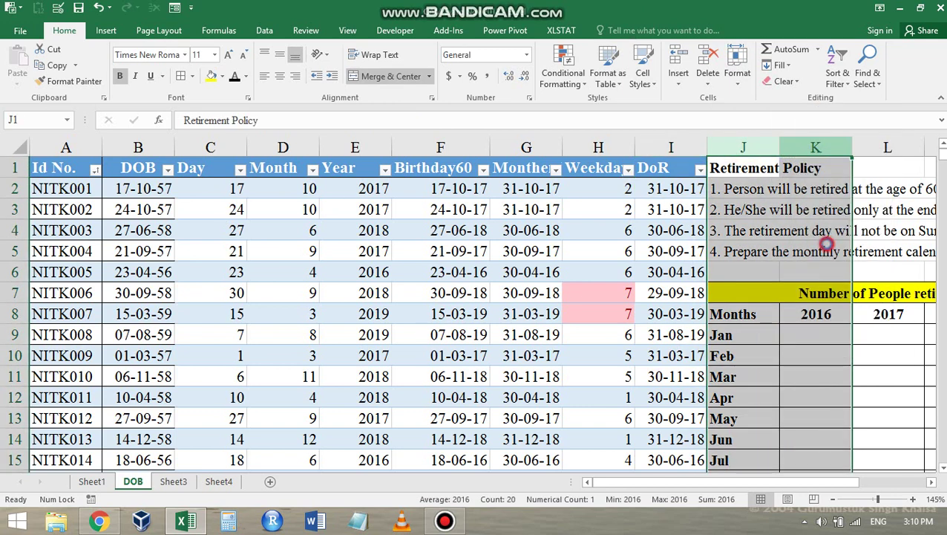
left_click(733, 188)
type("=")
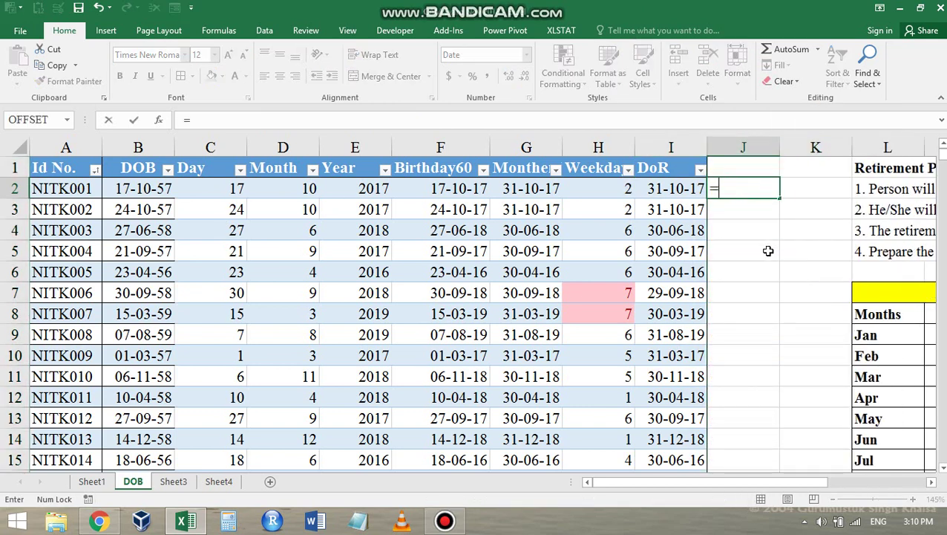
left_click(144, 192)
type("+")
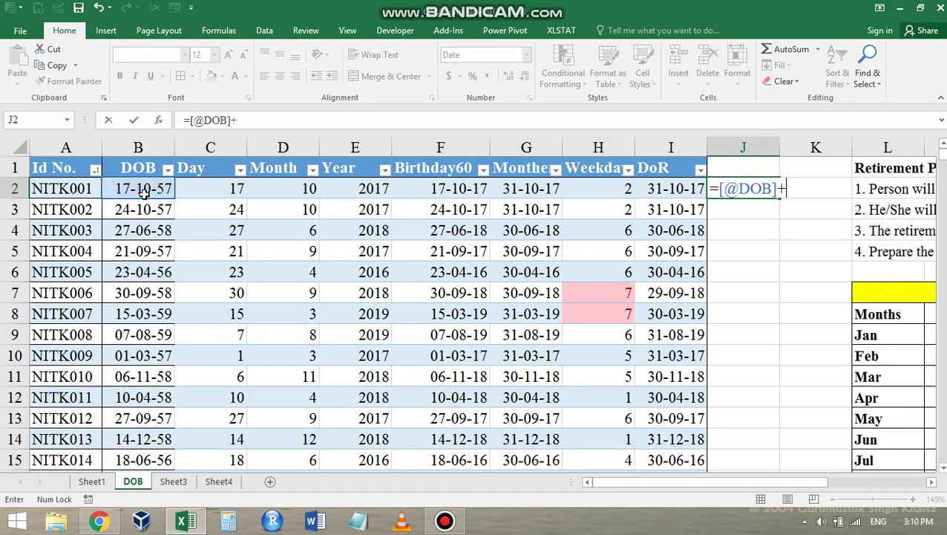
type("10")
key("Return")
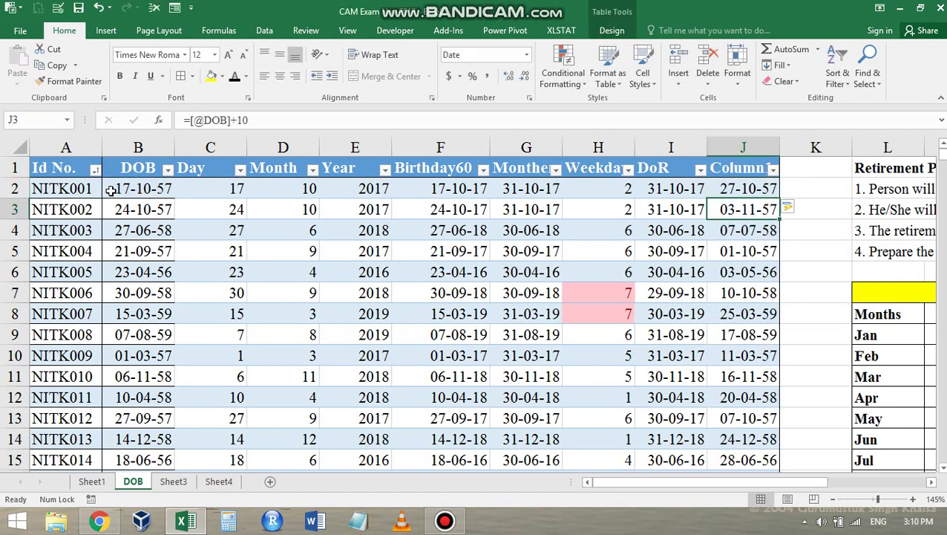
key("Up")
type("=e")
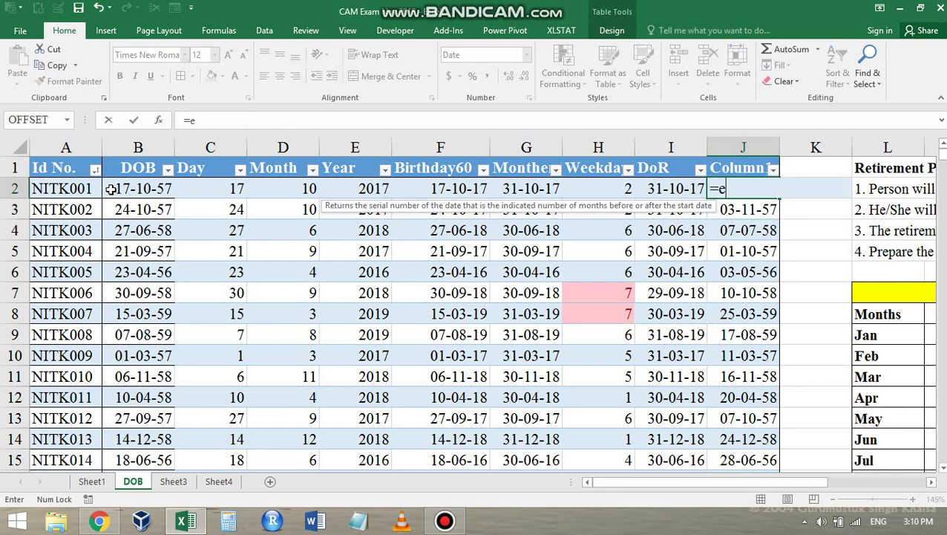
type("da")
key("Tab")
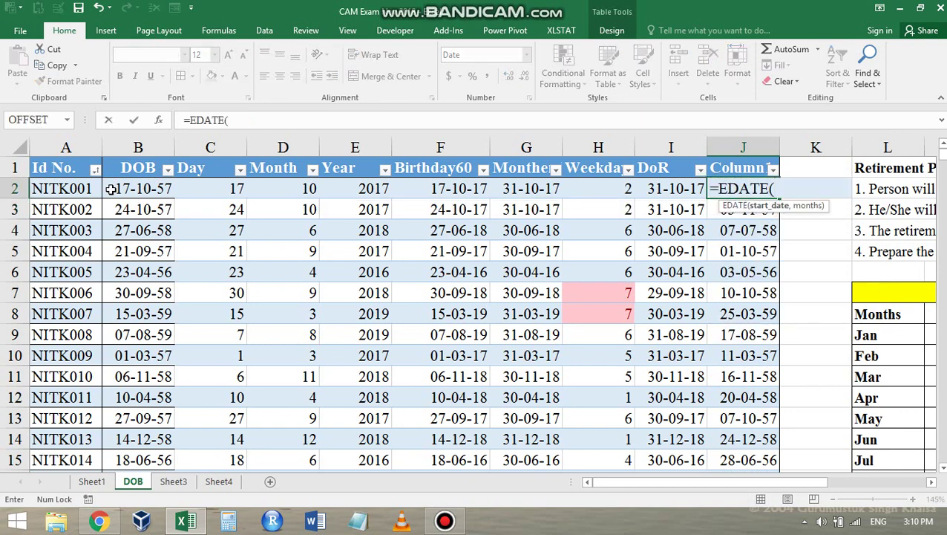
left_click(156, 188)
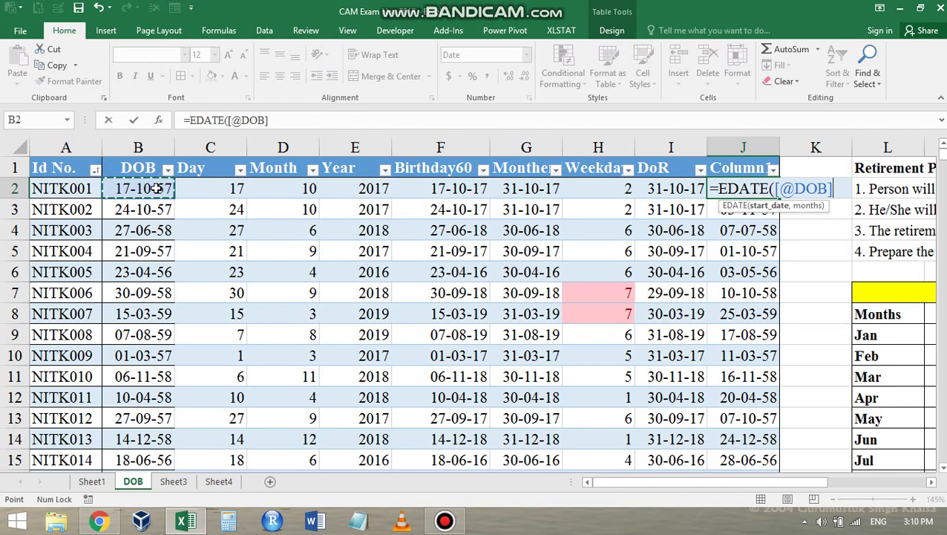
type(",2")
key("Return")
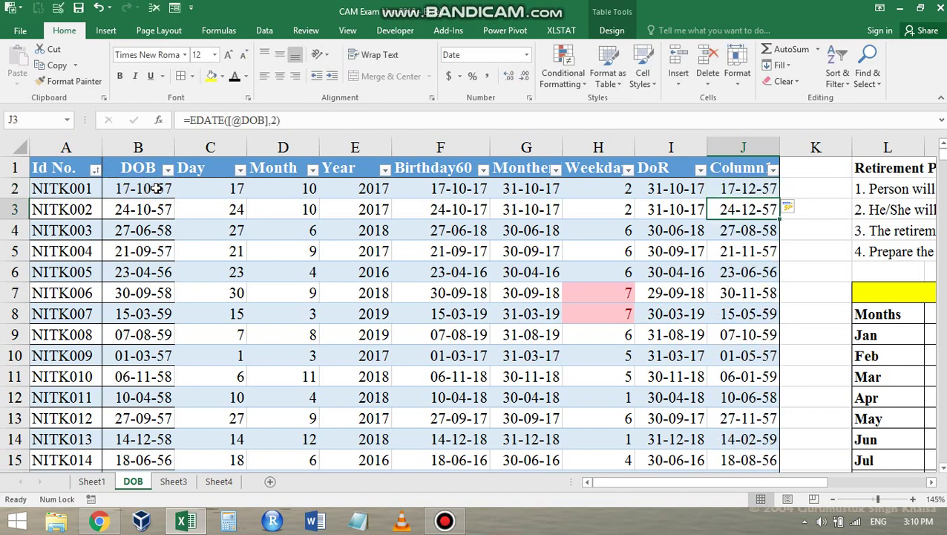
key("Up")
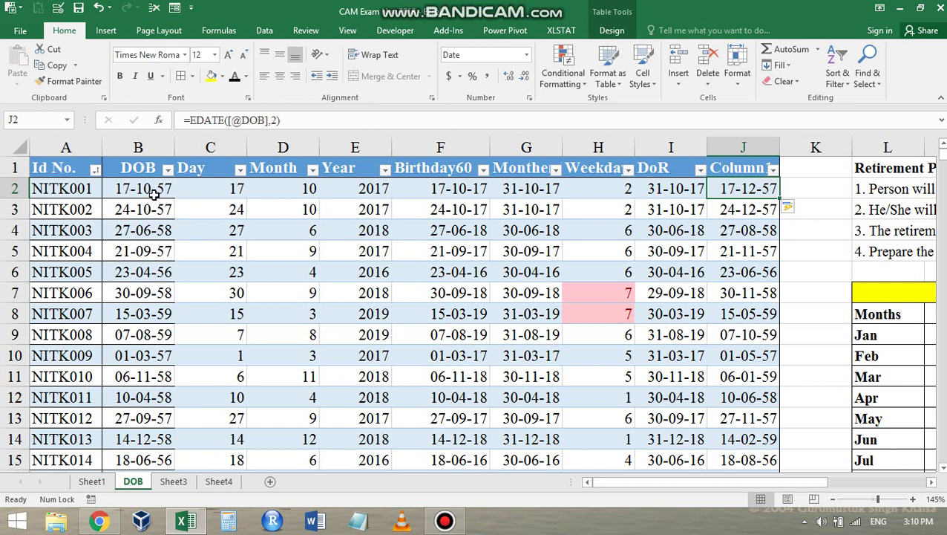
double_click(742, 197)
key("Escape")
left_click_drag(225, 188, 369, 189)
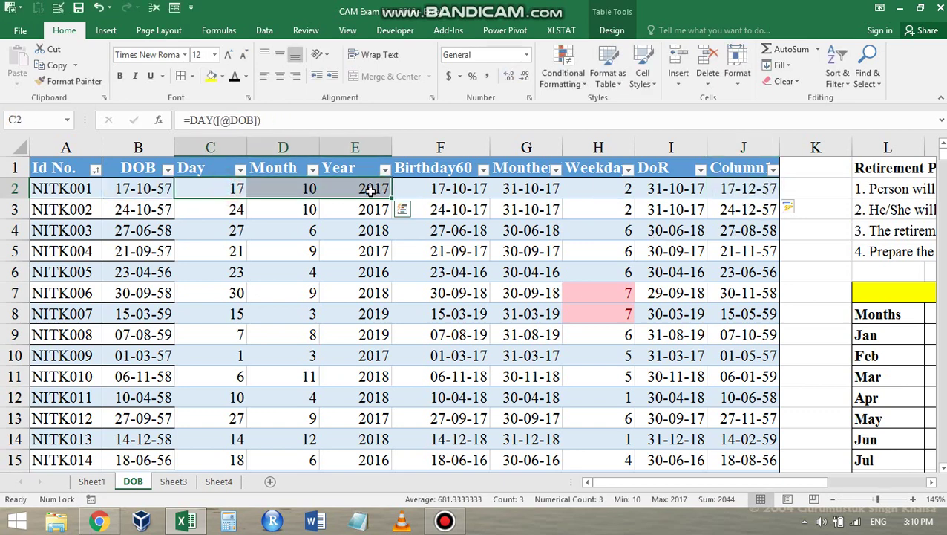
left_click(360, 195)
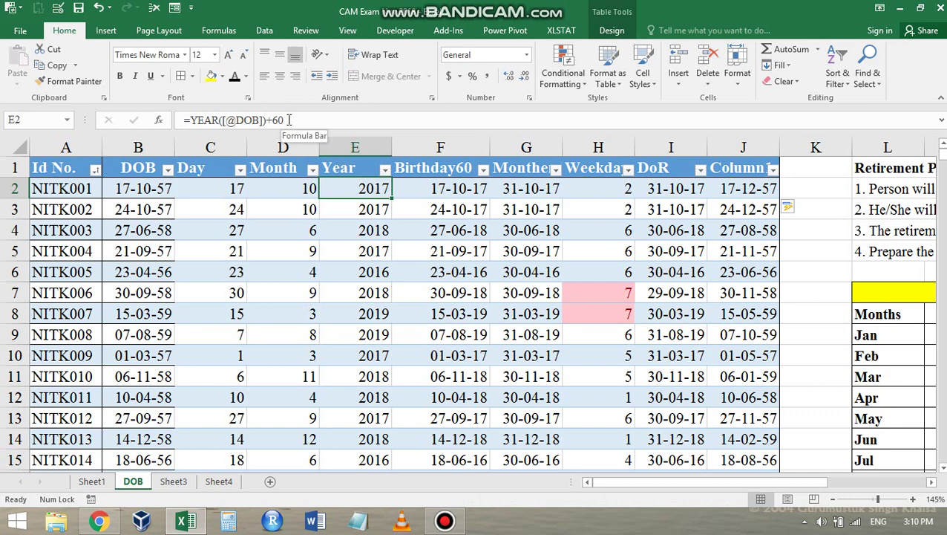
left_click(439, 197)
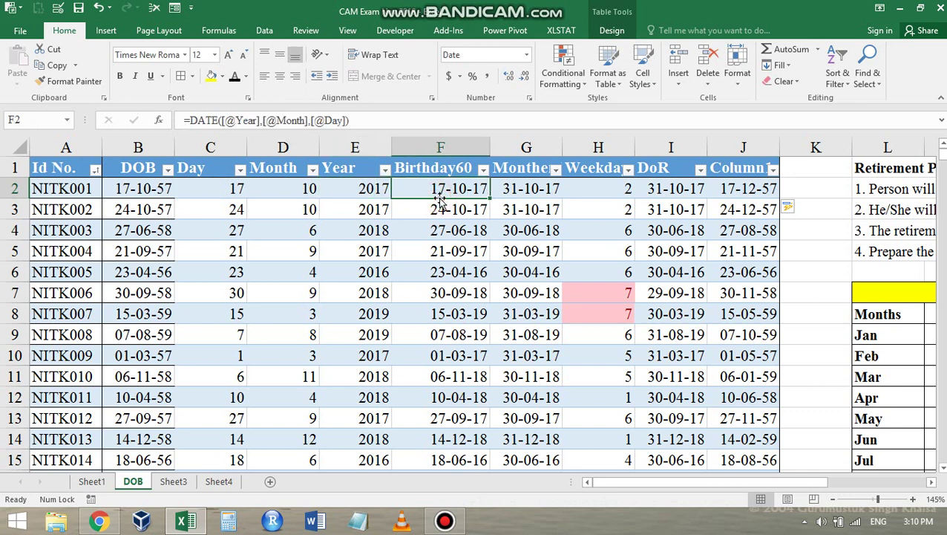
left_click(518, 190)
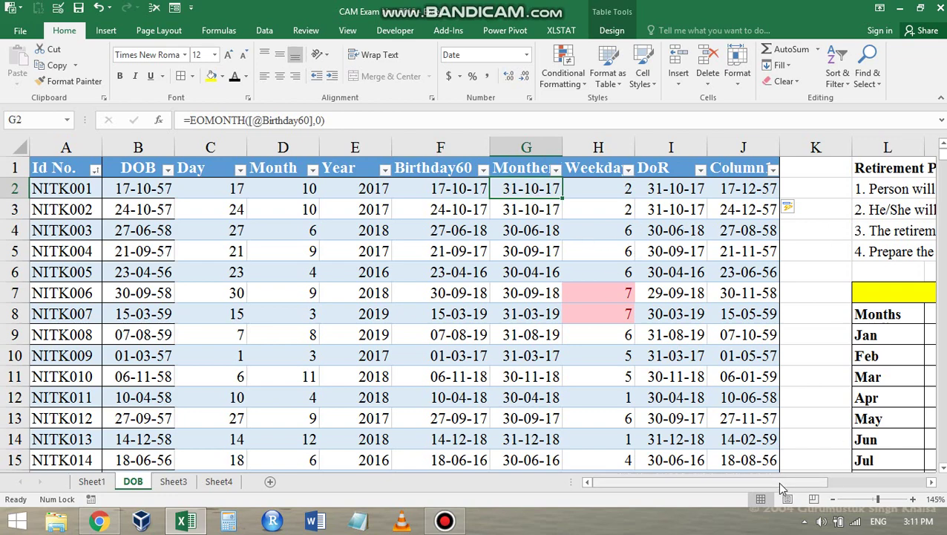
mouse_move(779, 481)
left_mouse_down()
mouse_move(864, 485)
mouse_move(800, 484)
left_mouse_up()
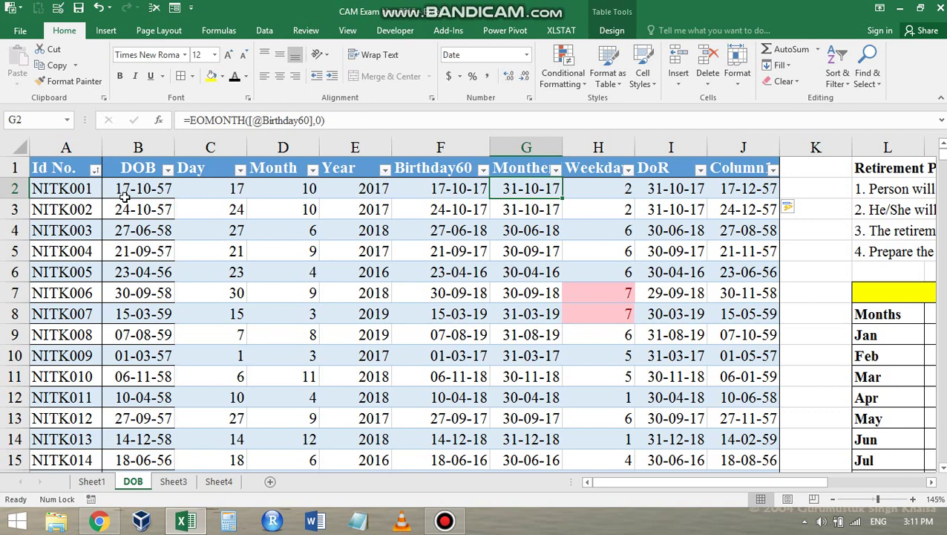
left_click(99, 520)
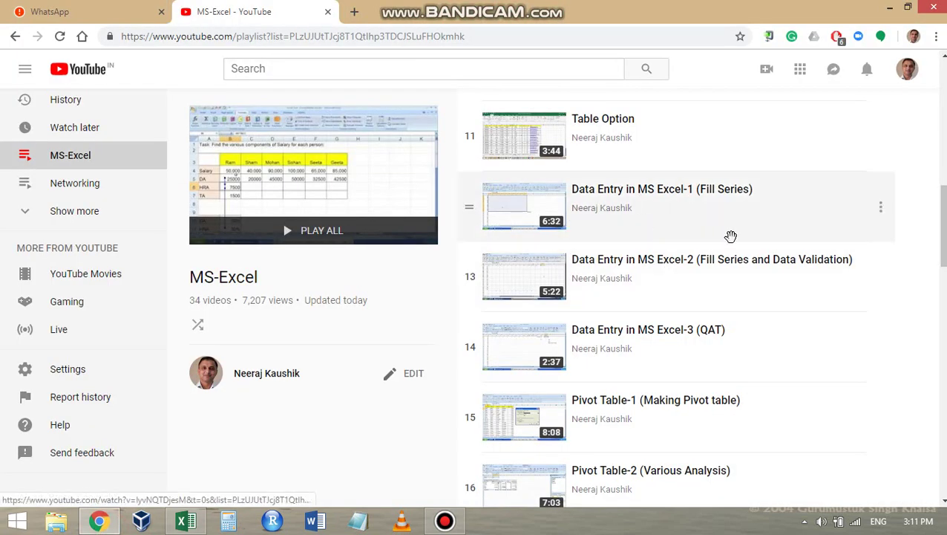
scroll(731, 236, "up", 4)
scroll(724, 264, "up", 1)
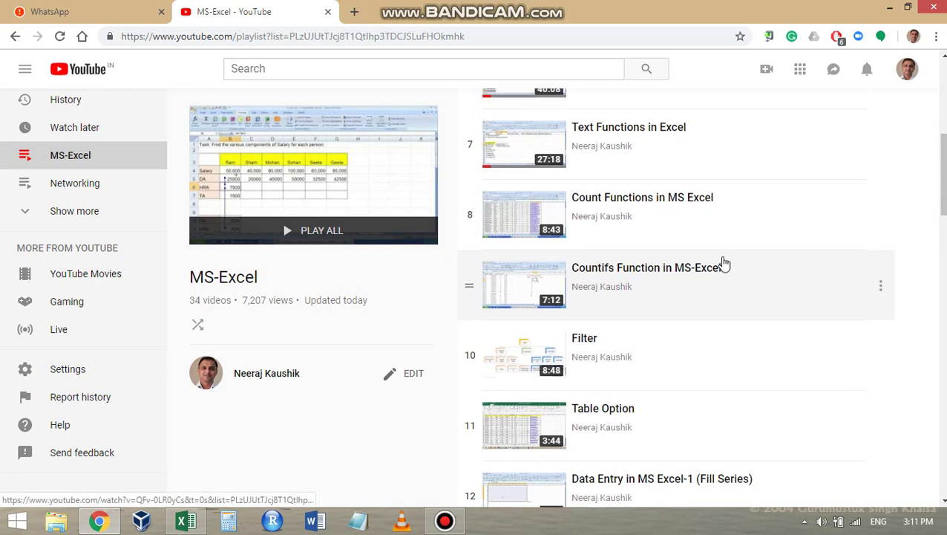
scroll(724, 264, "up", 3)
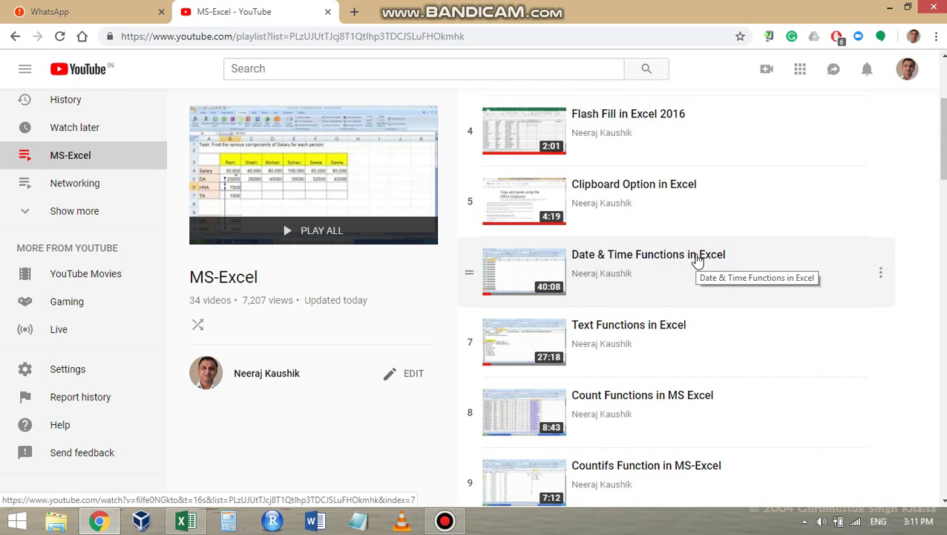
scroll(745, 237, "down", 2)
scroll(744, 237, "down", 4)
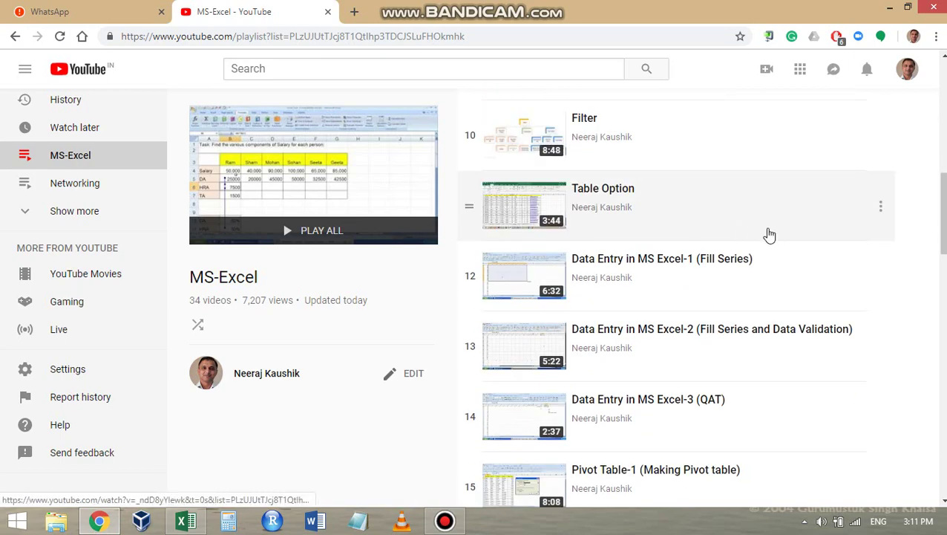
key("alt+Tab")
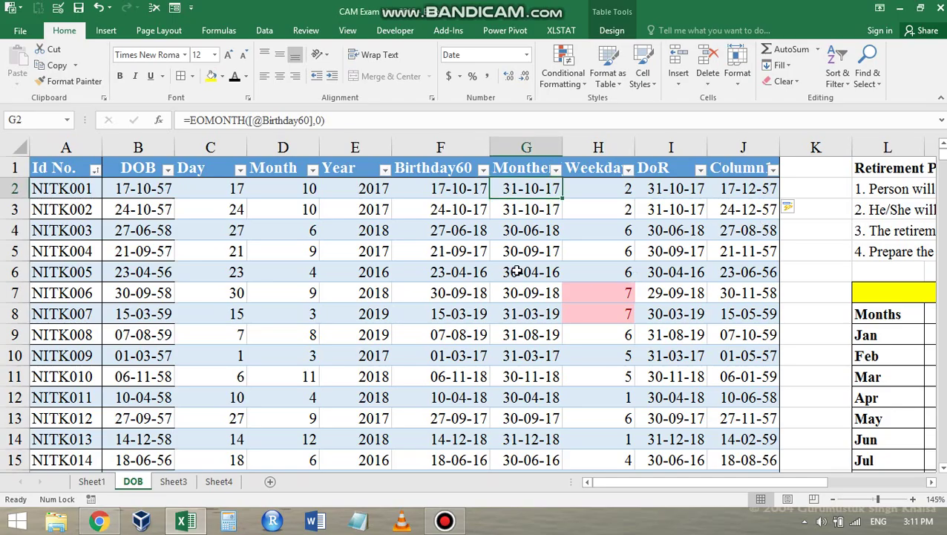